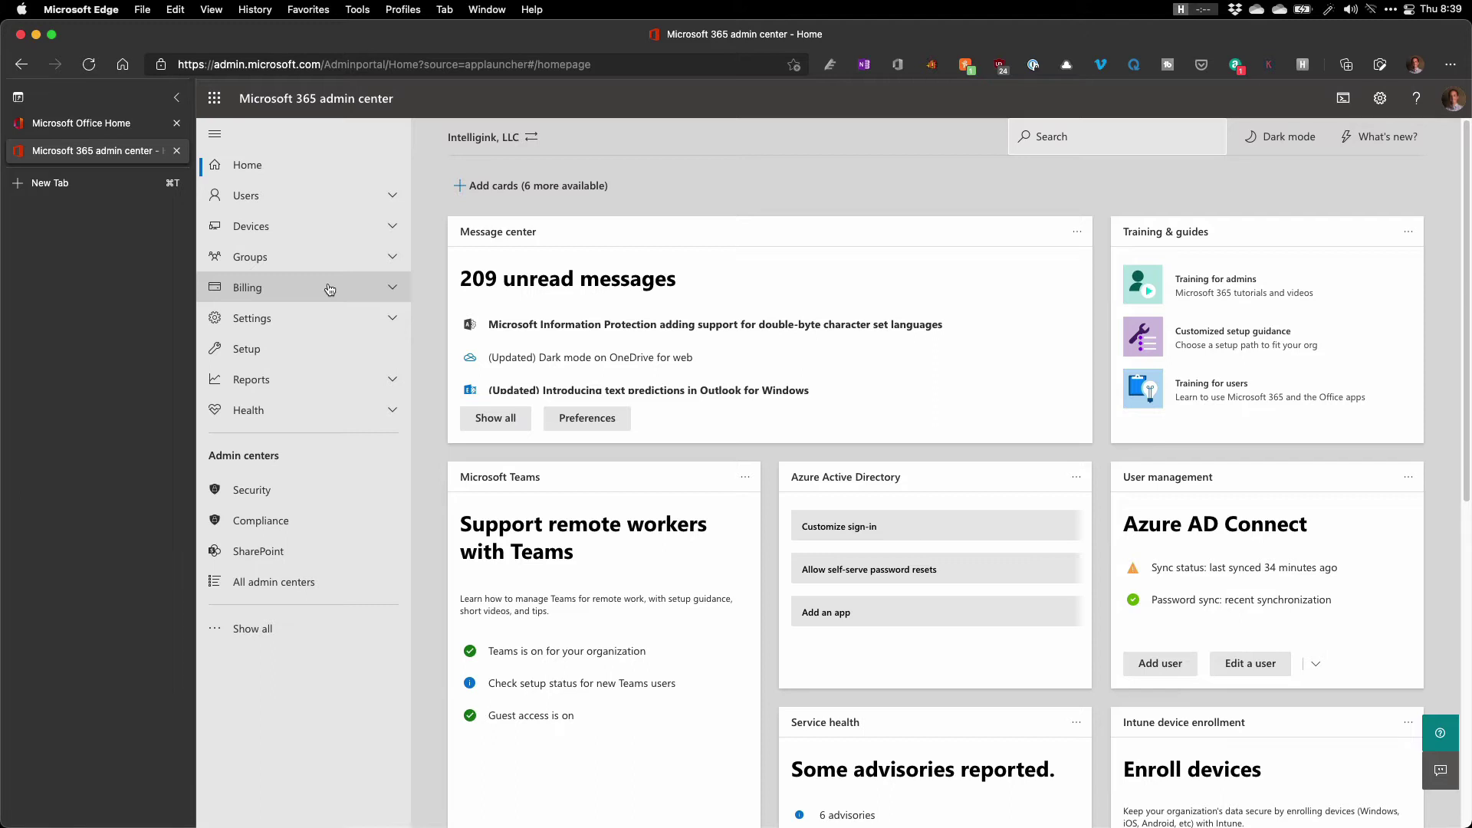
Step: Open Org settings under Settings and scroll the Services list down to Topic Experiences
click(330, 328)
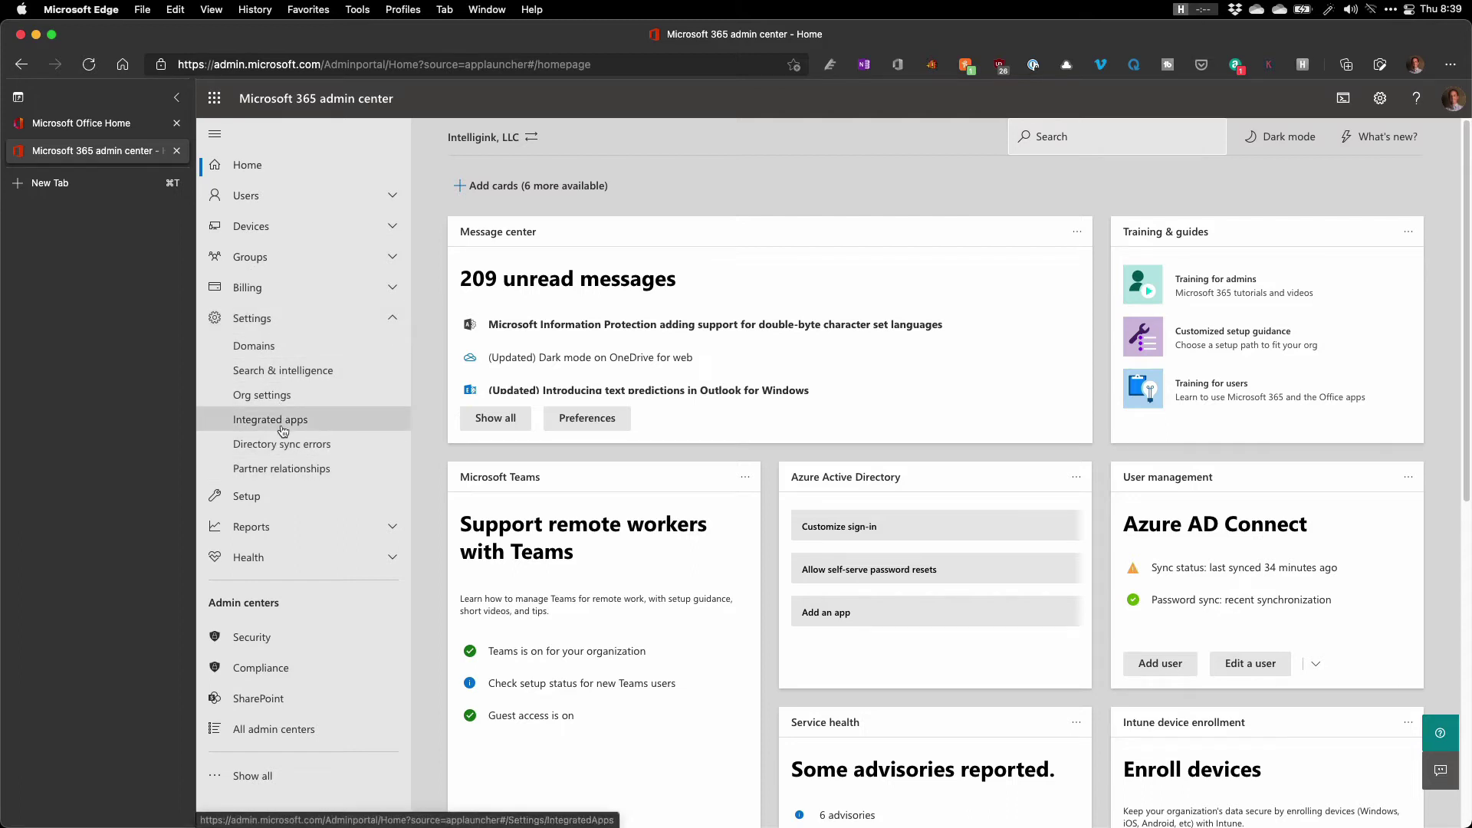
click(282, 394)
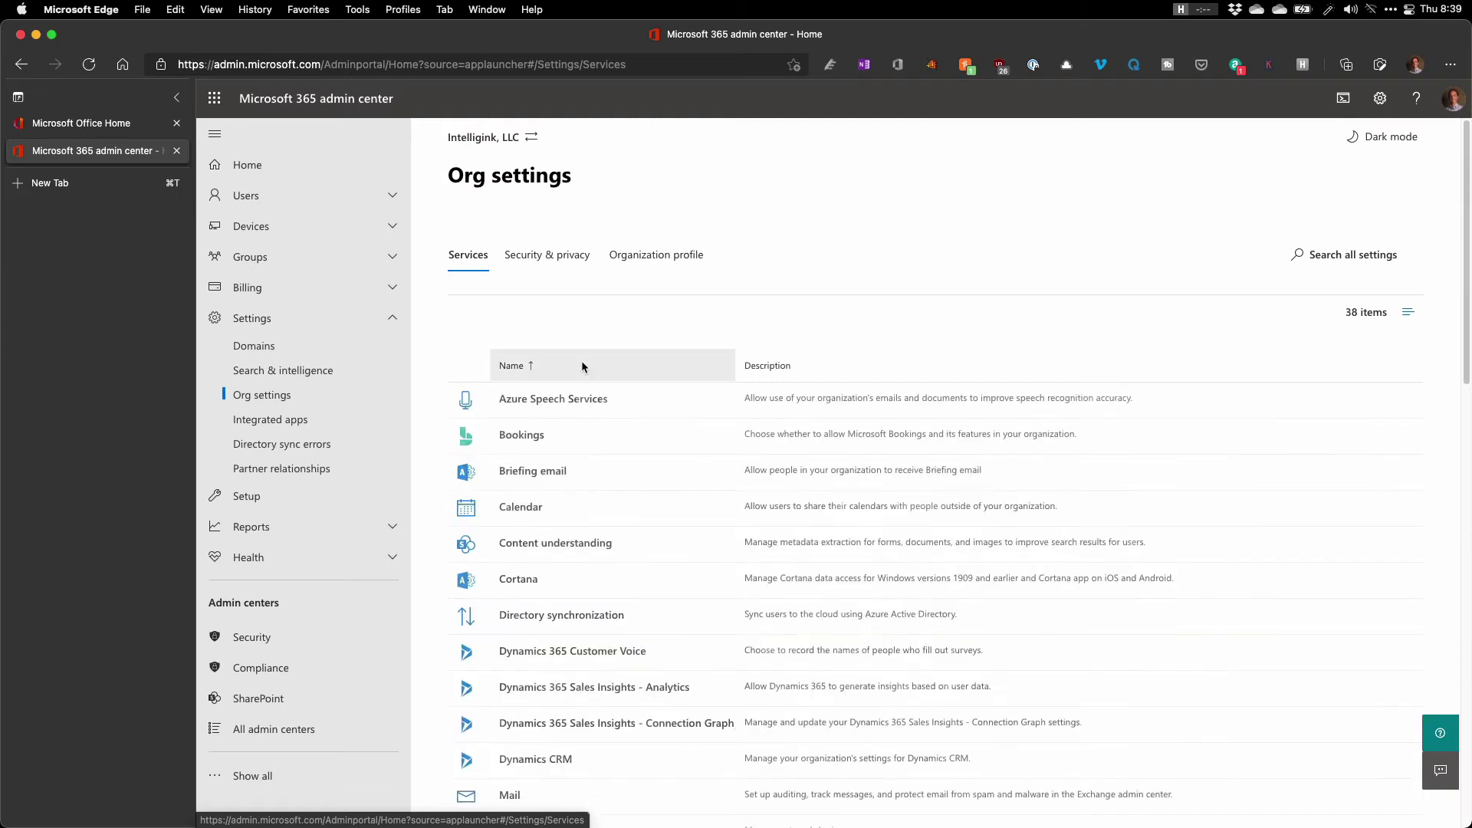
scroll(582, 367, down, 3)
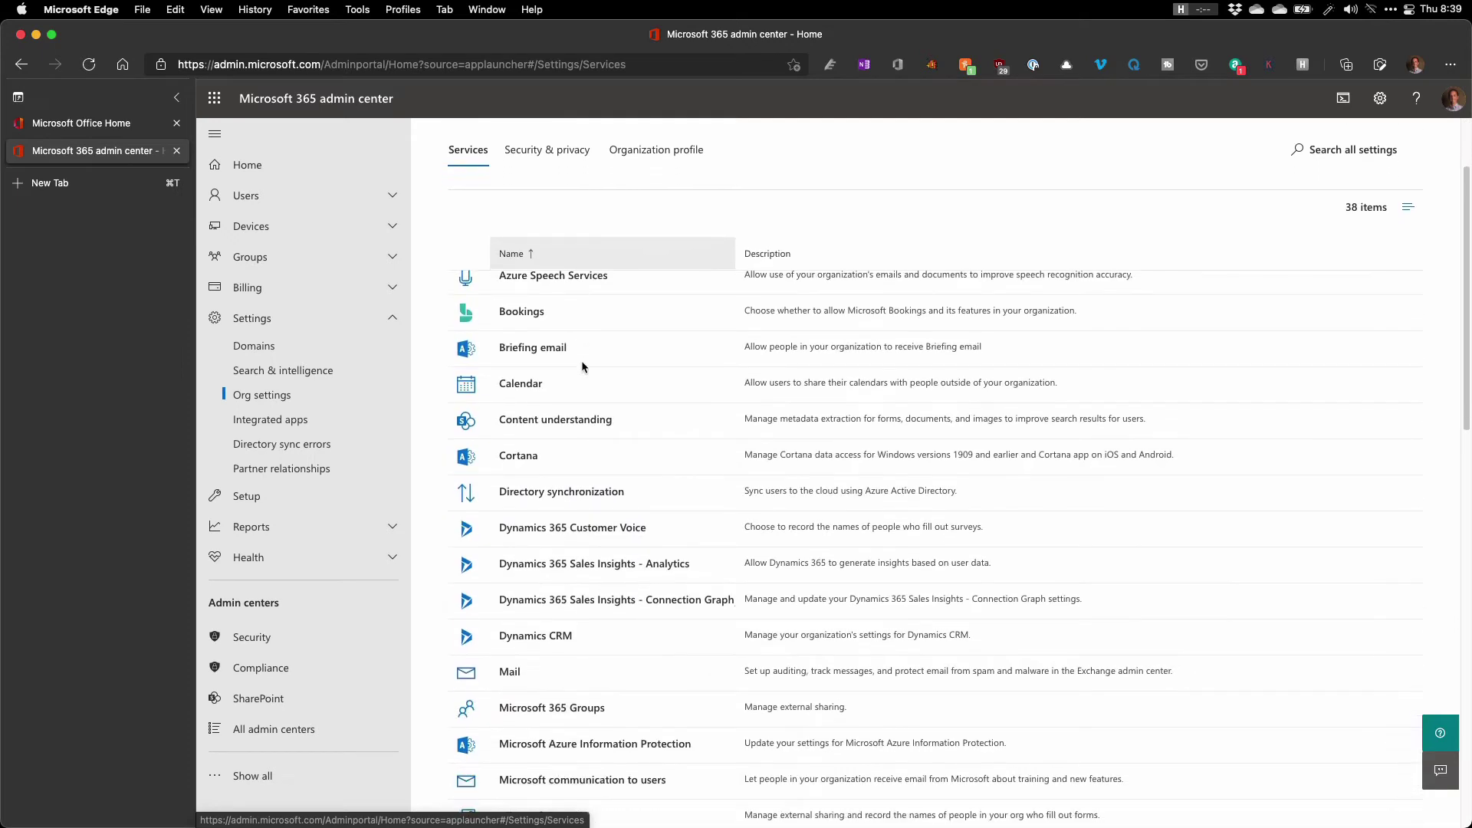
scroll(582, 365, down, 5)
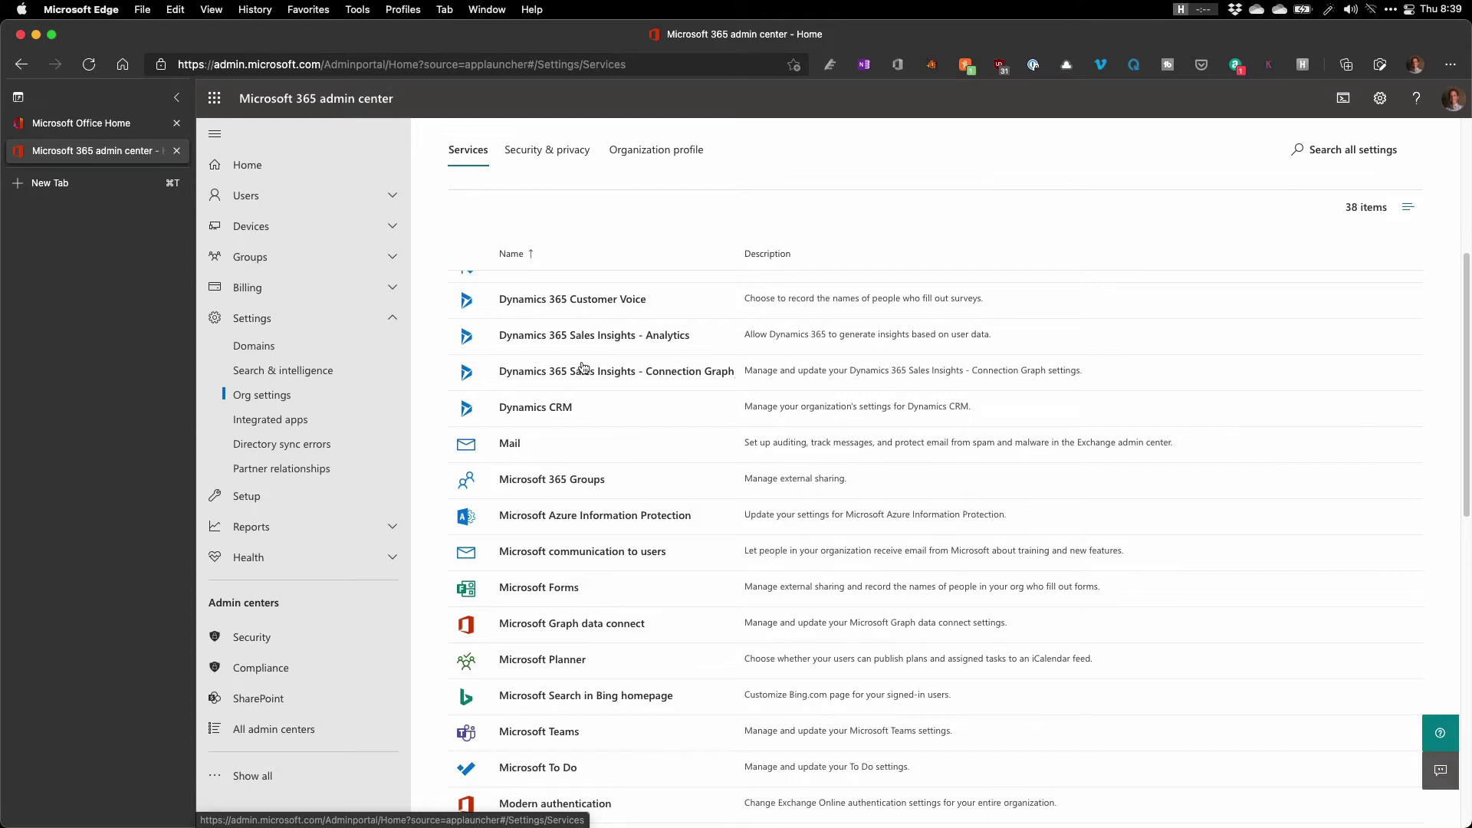
scroll(581, 367, down, 4)
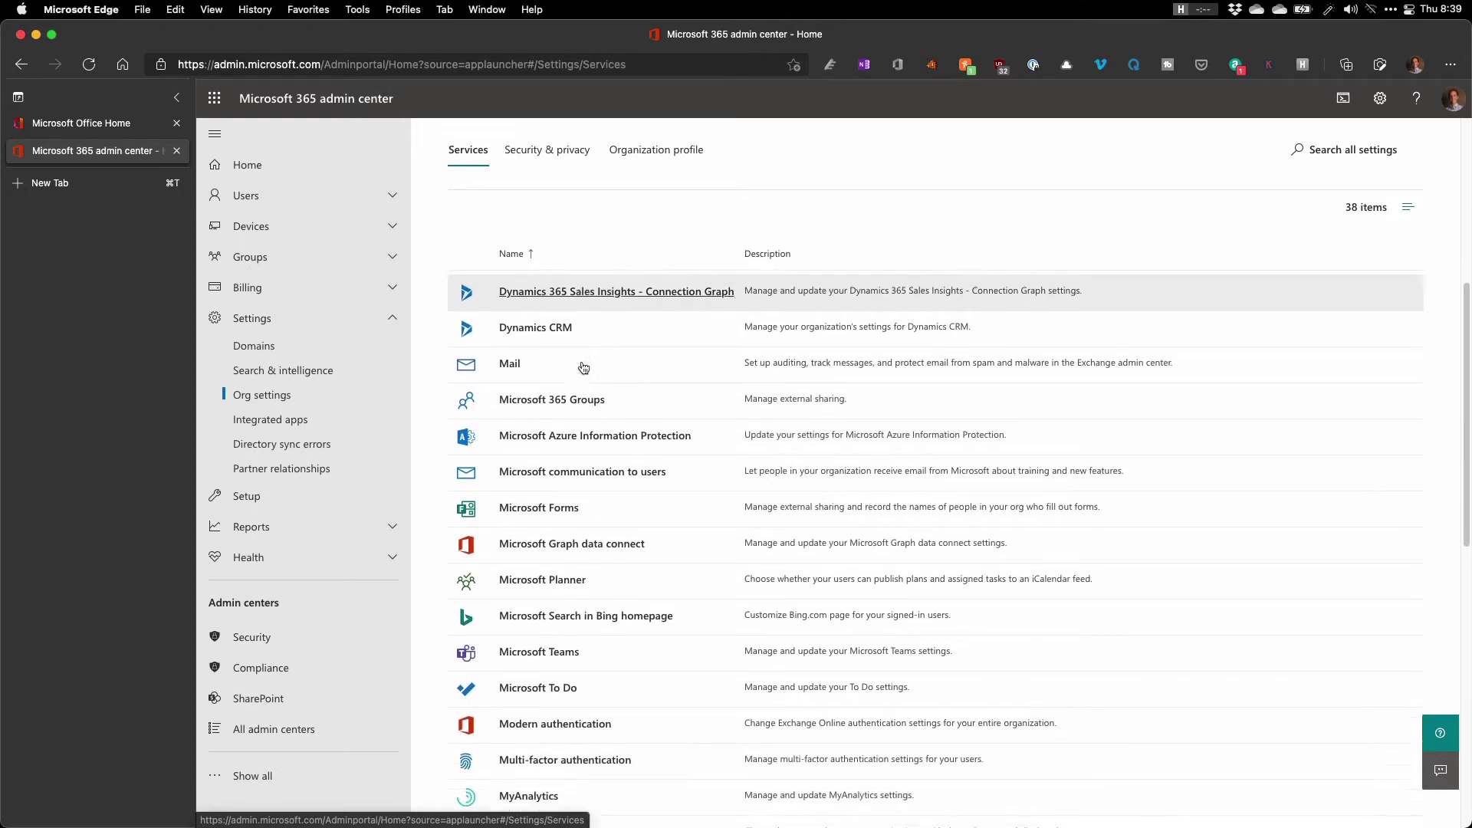
scroll(579, 400, up, 4)
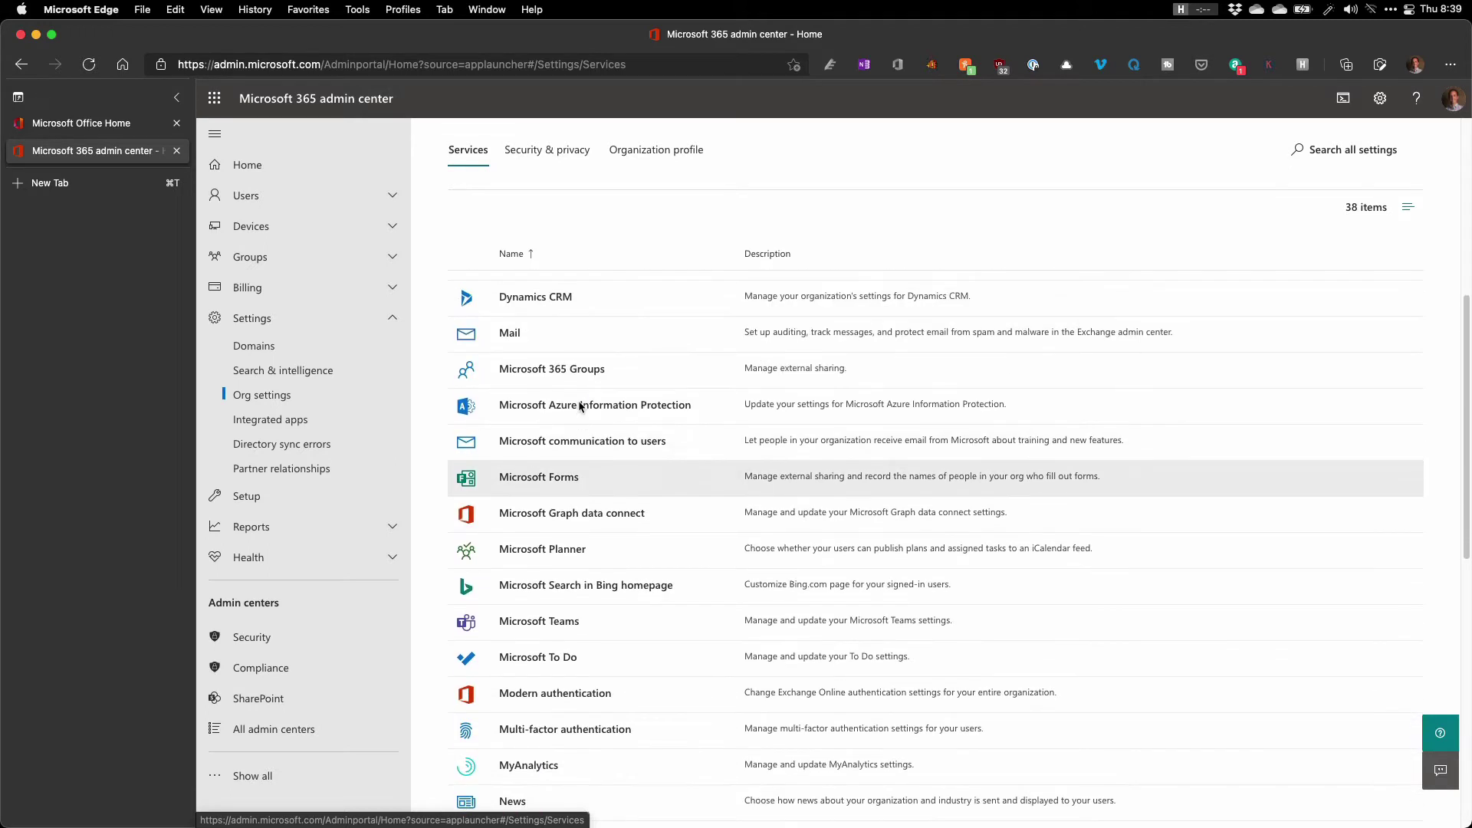
scroll(579, 375, up, 2)
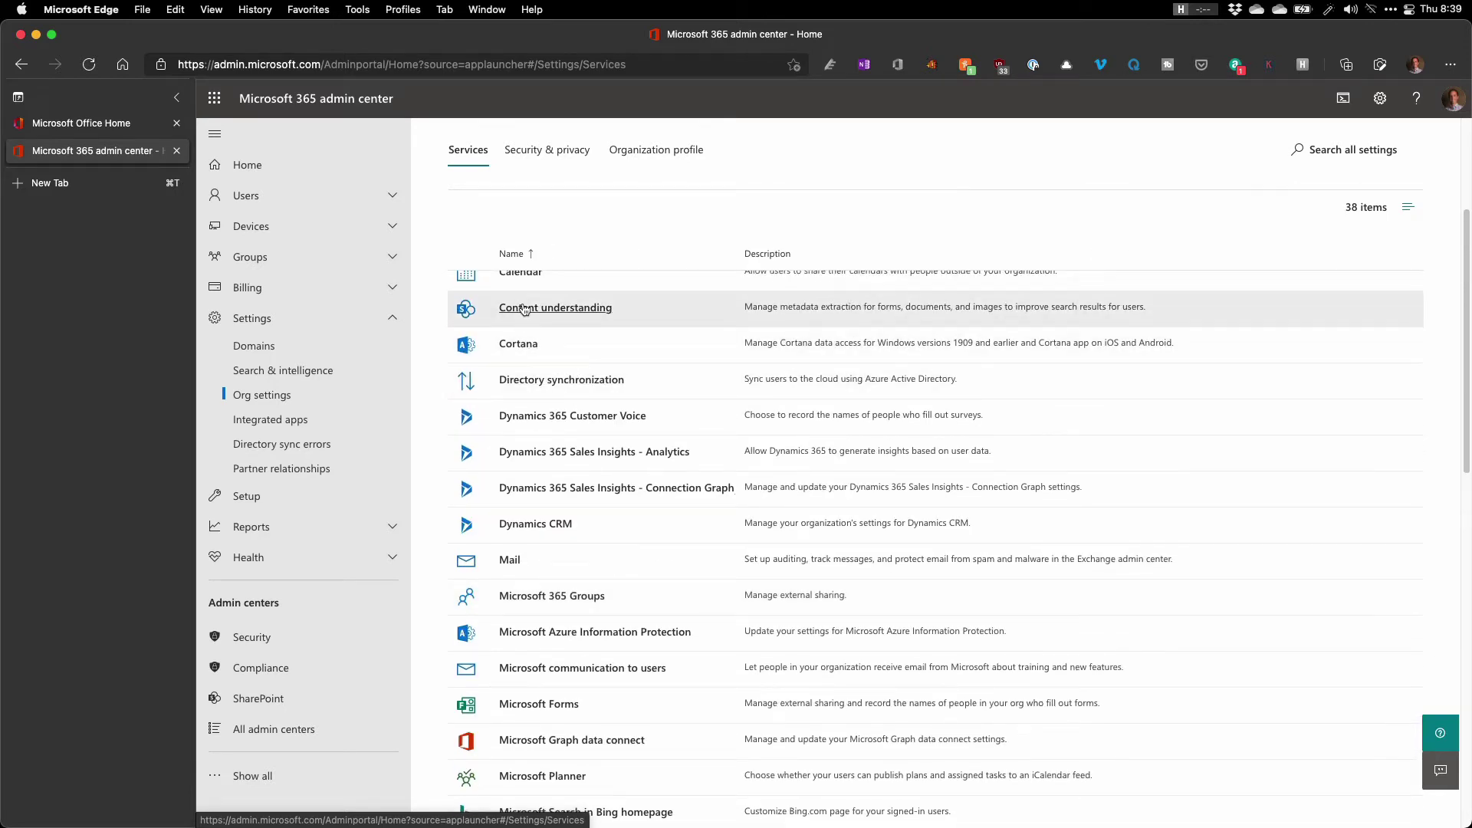
scroll(587, 358, down, 3)
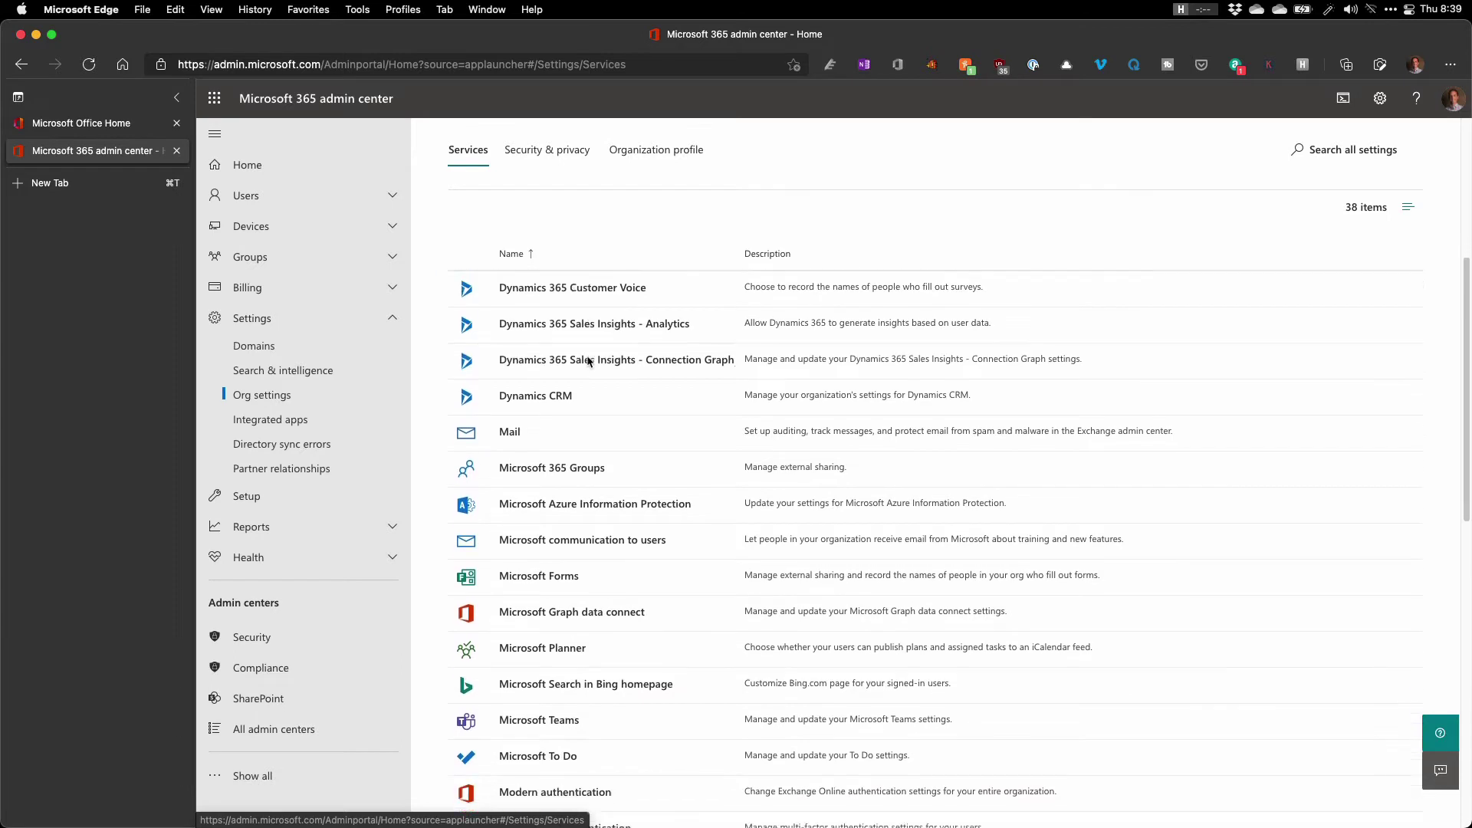
scroll(588, 361, down, 10)
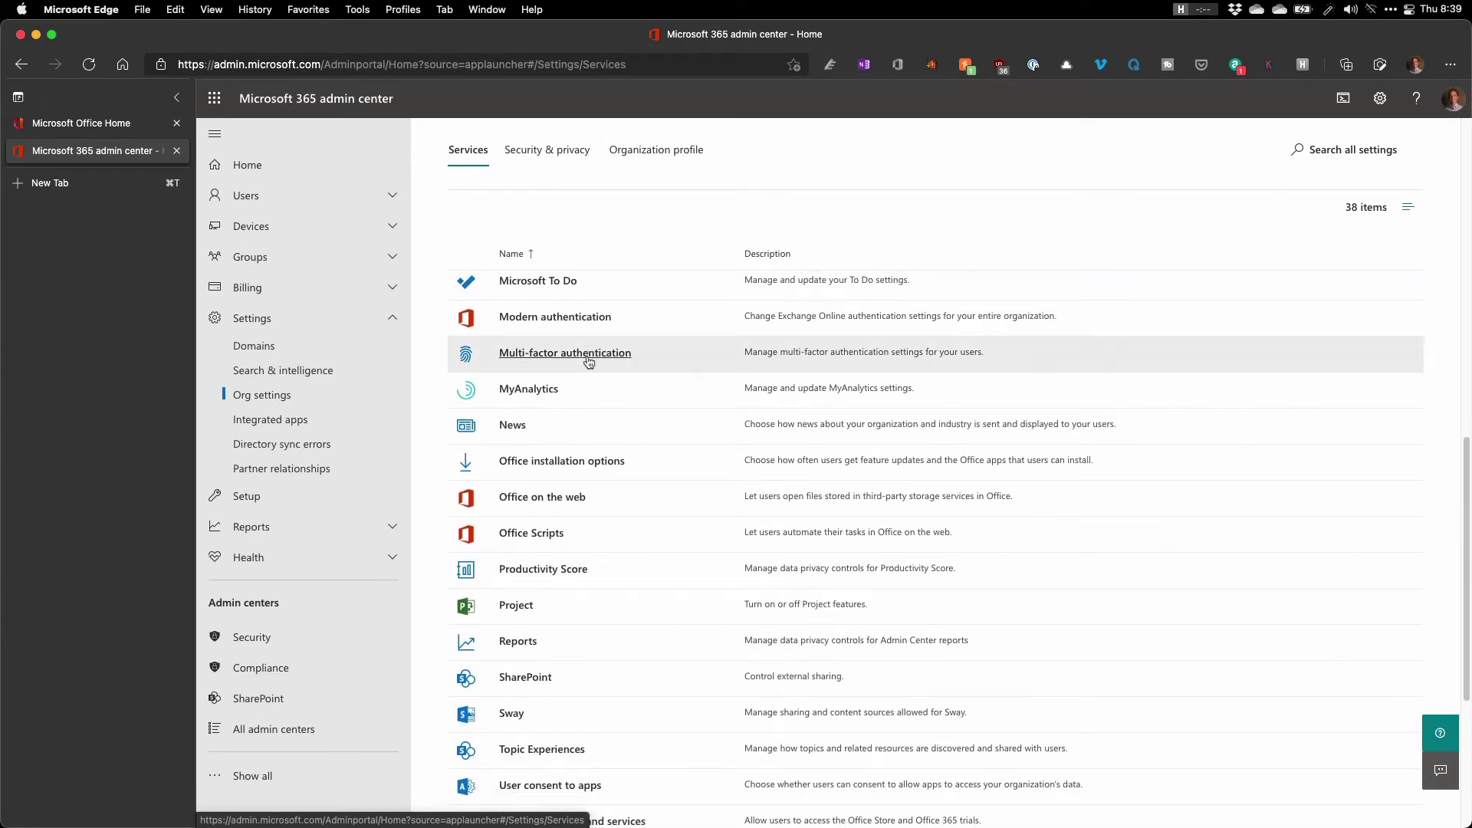
scroll(588, 361, down, 4)
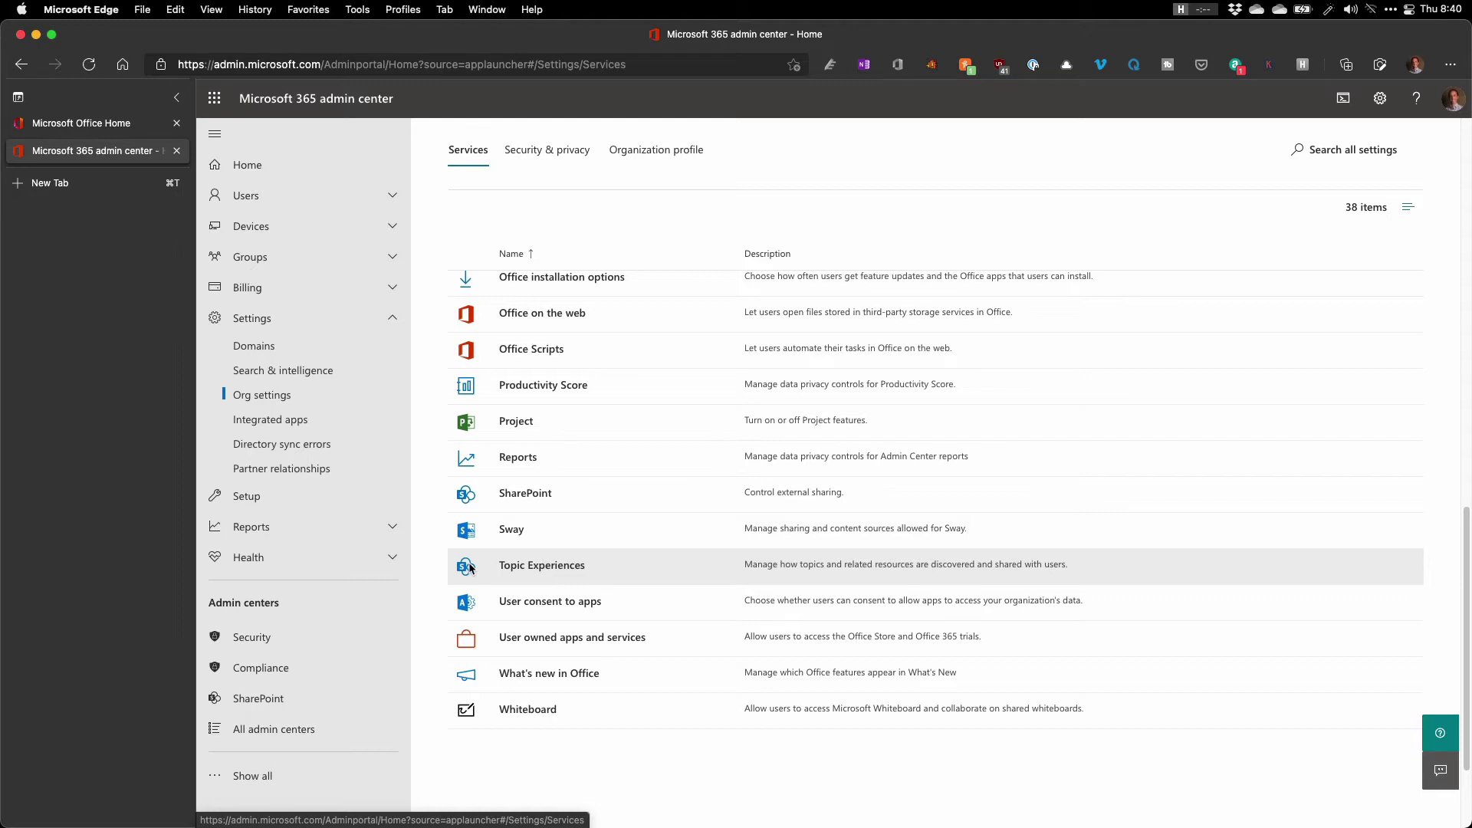
Step: Open Topic Experiences, view the Viva Topics setup details, and start the setup wizard
click(527, 569)
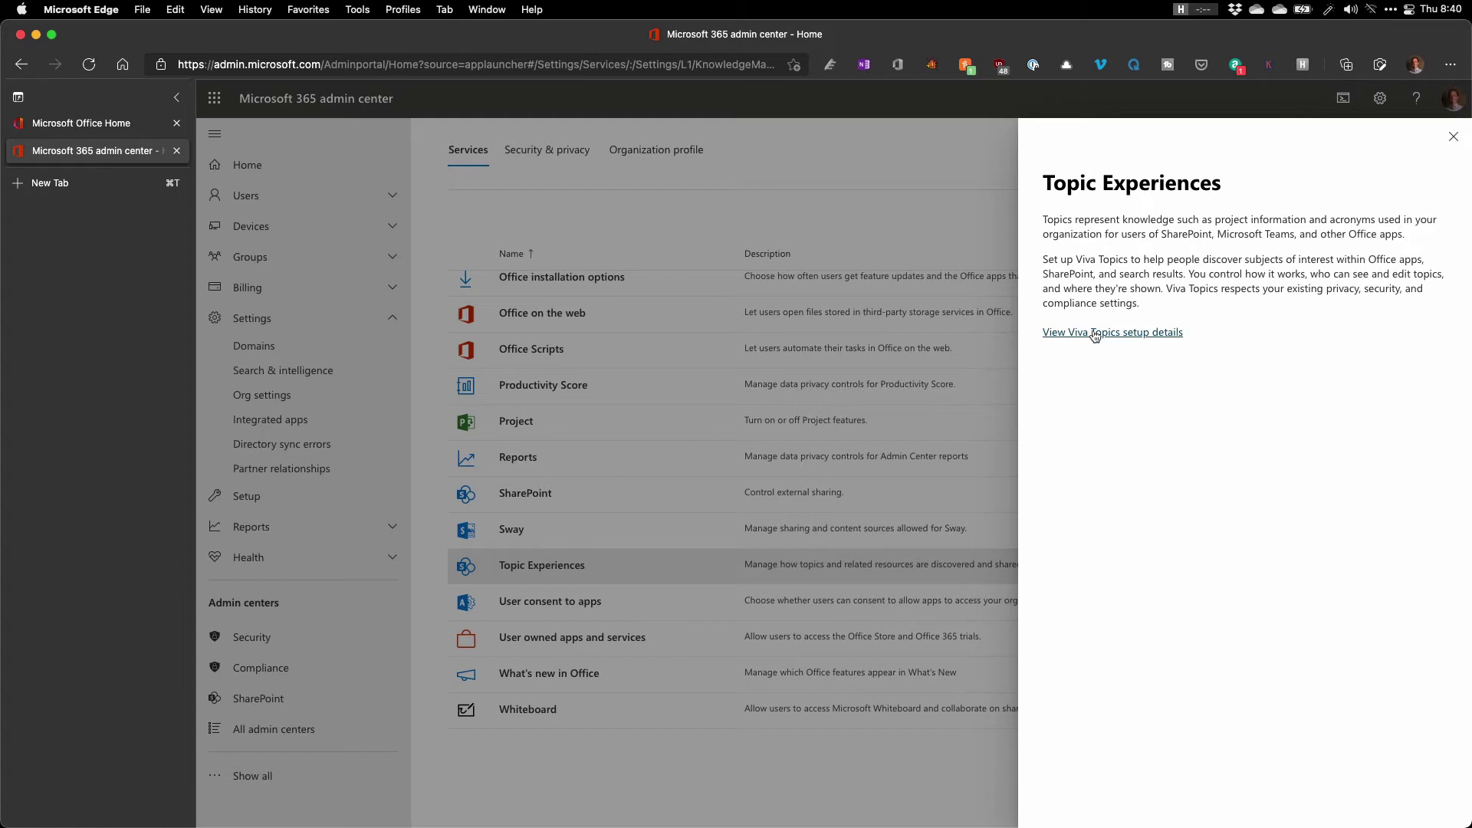
click(1094, 334)
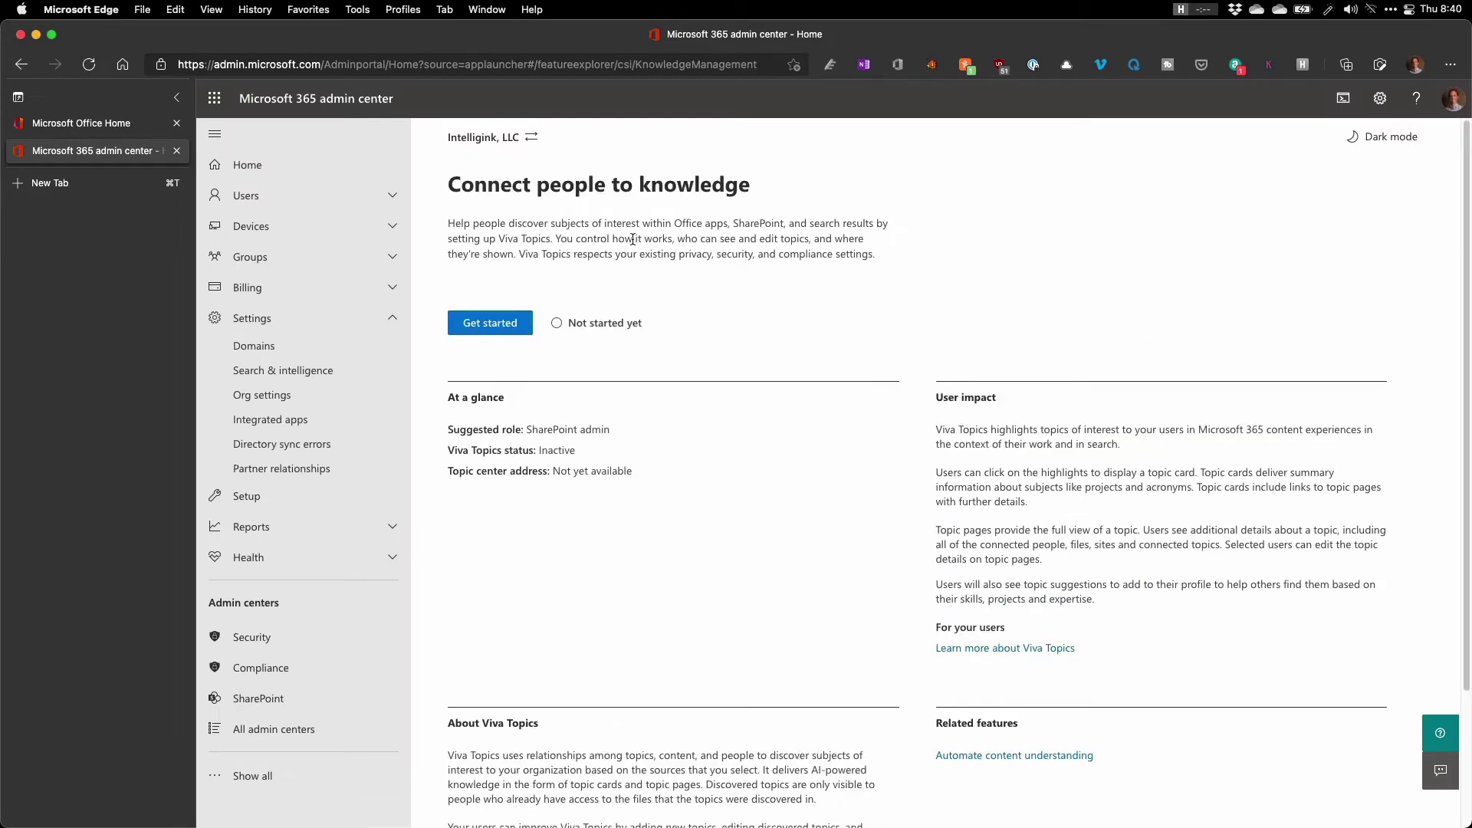
scroll(727, 436, down, 1)
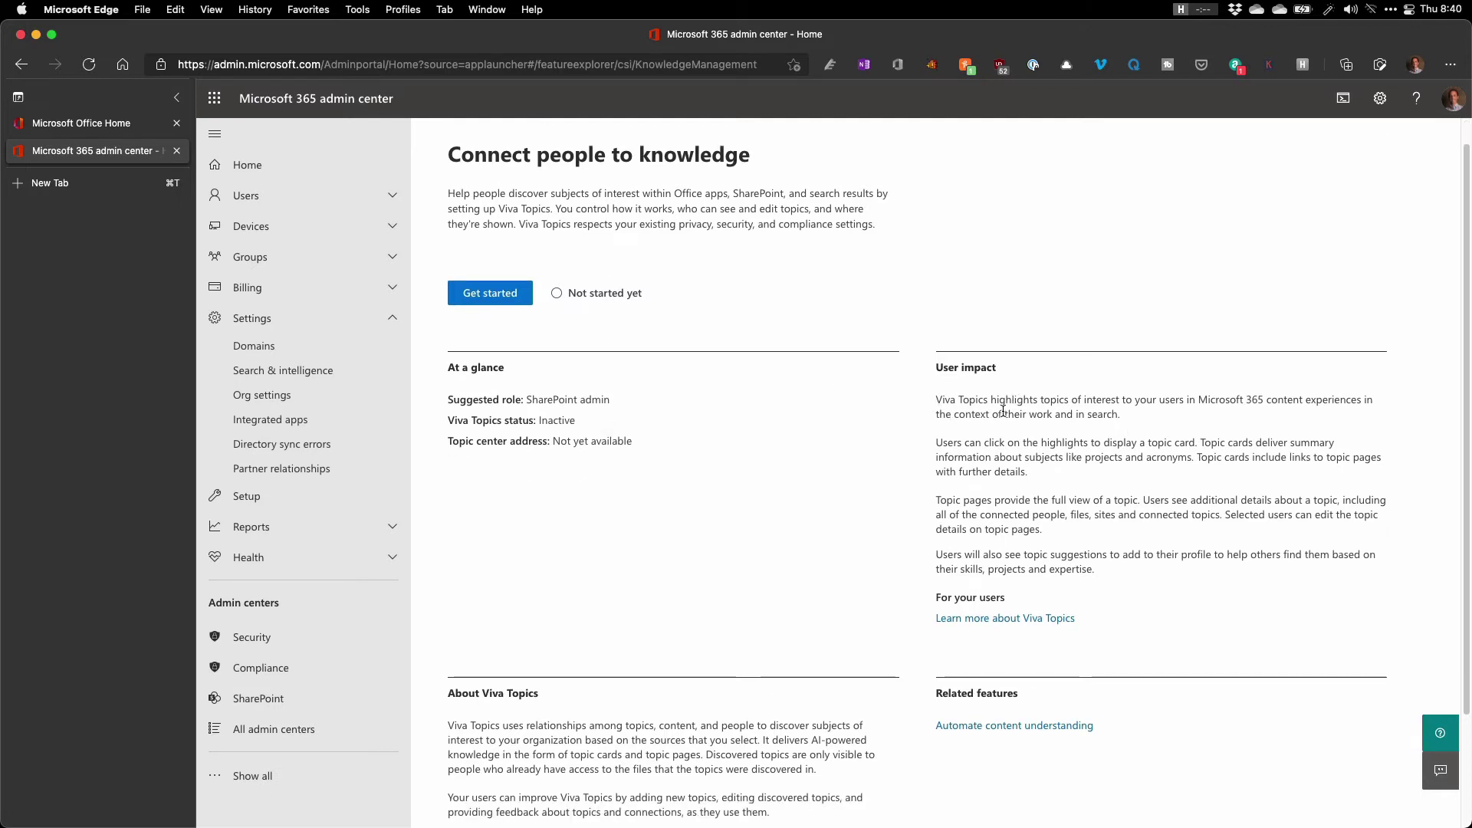
scroll(1126, 472, down, 4)
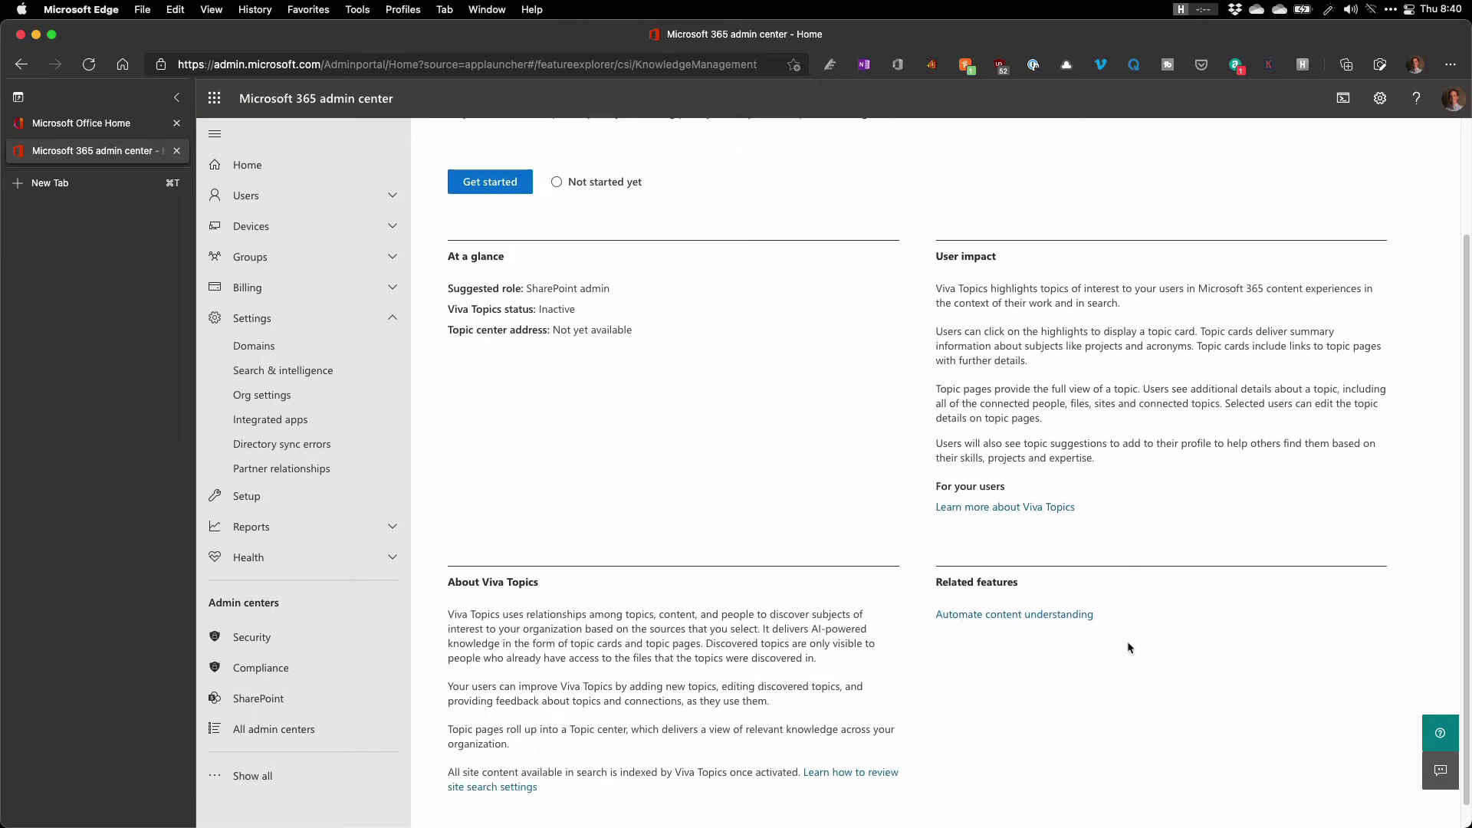
scroll(601, 663, up, 5)
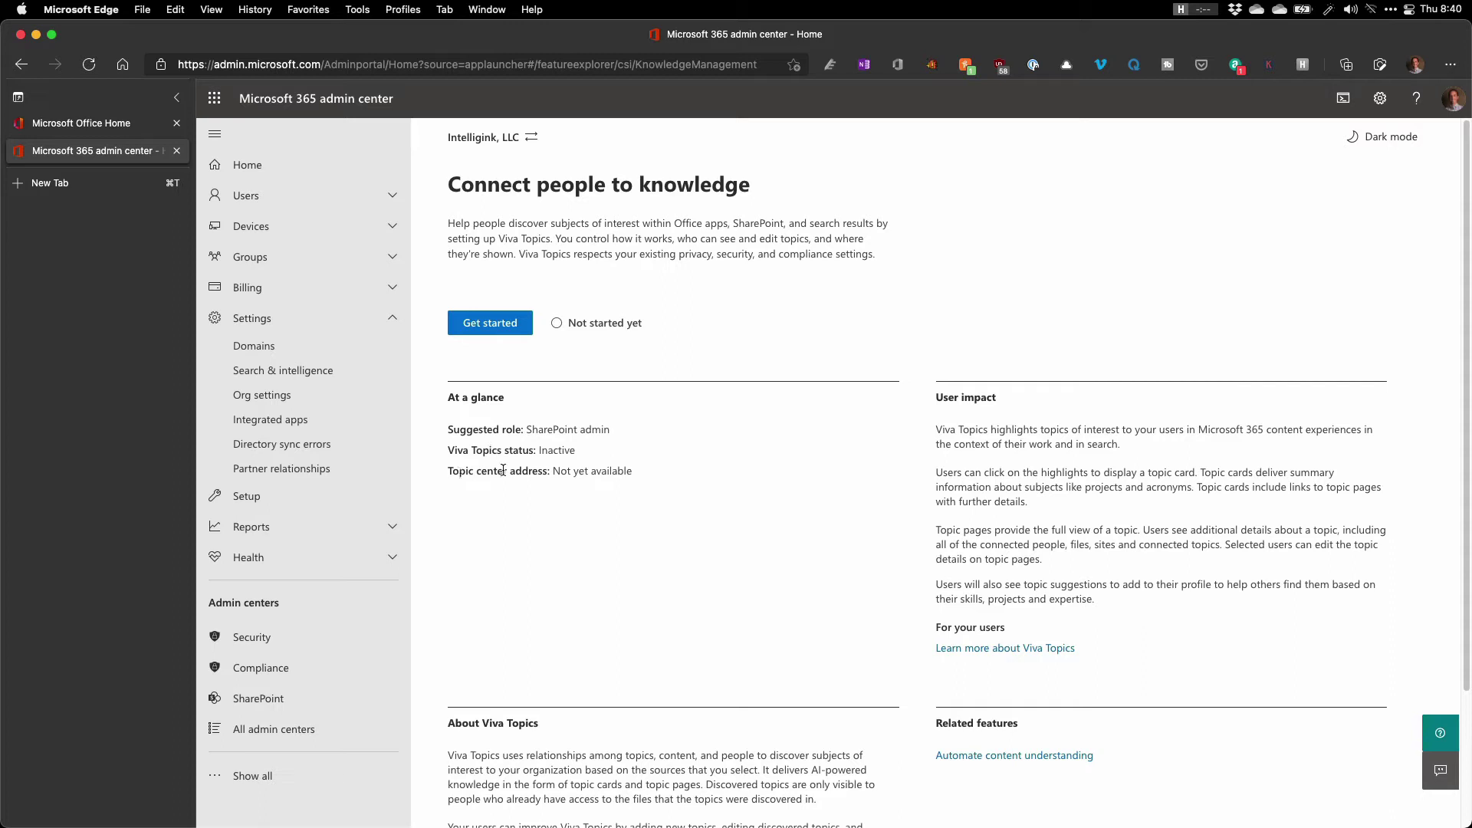
click(525, 324)
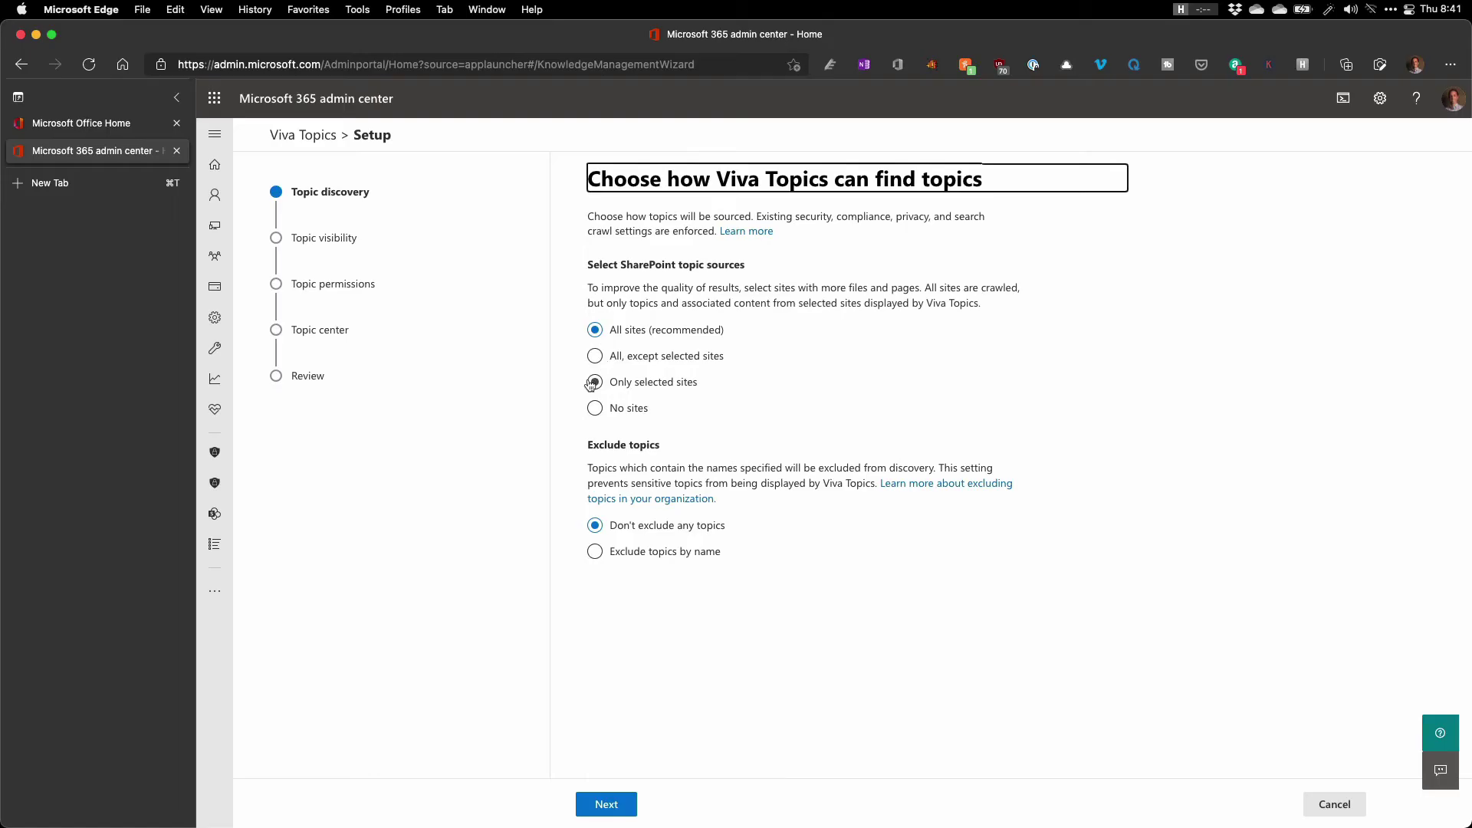
Step: Set topic sources to All sites after trying Demo - The Perspective, then choose Exclude topics by name
click(591, 383)
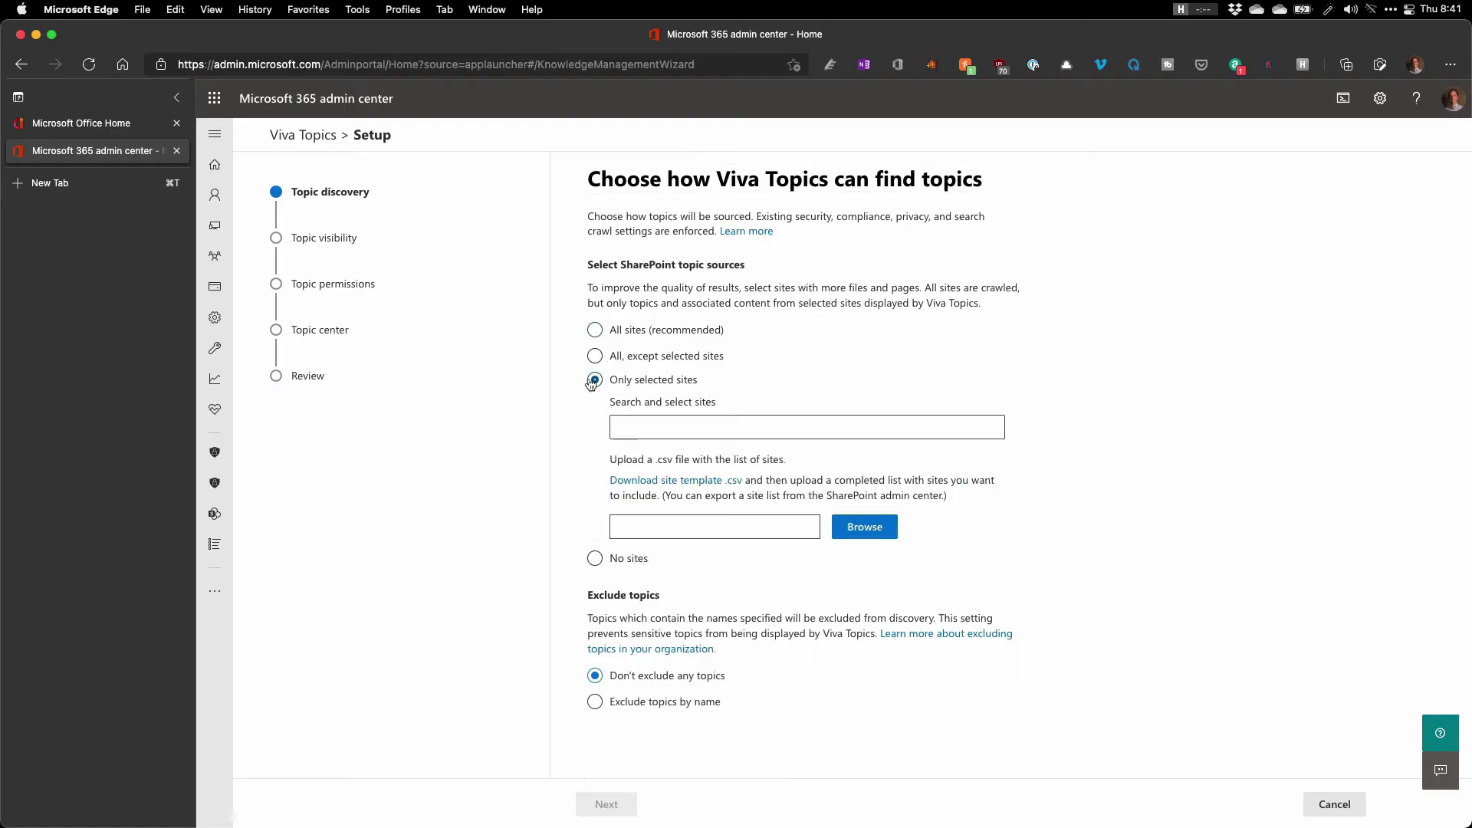
click(636, 427)
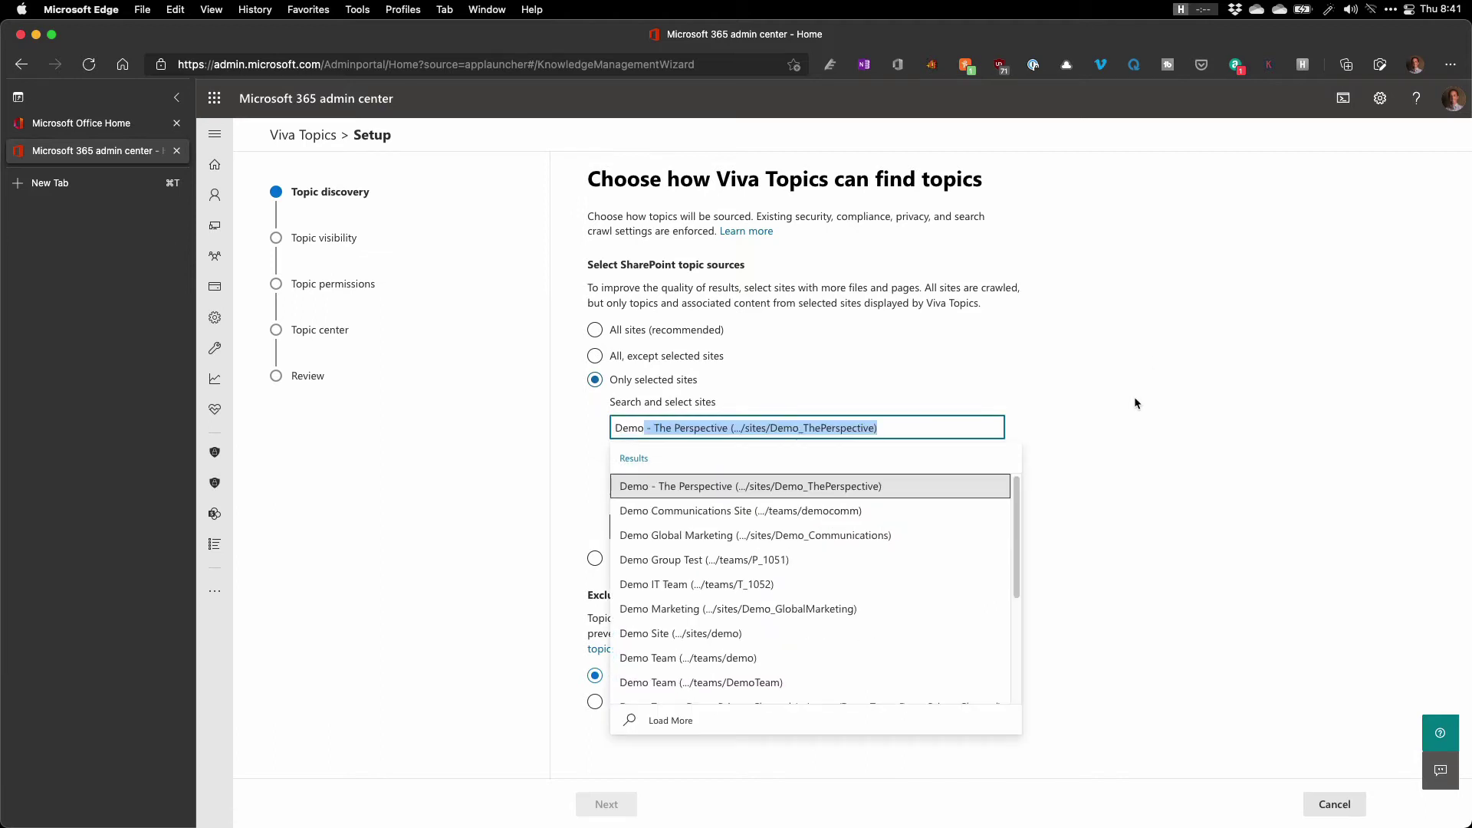
key(Return)
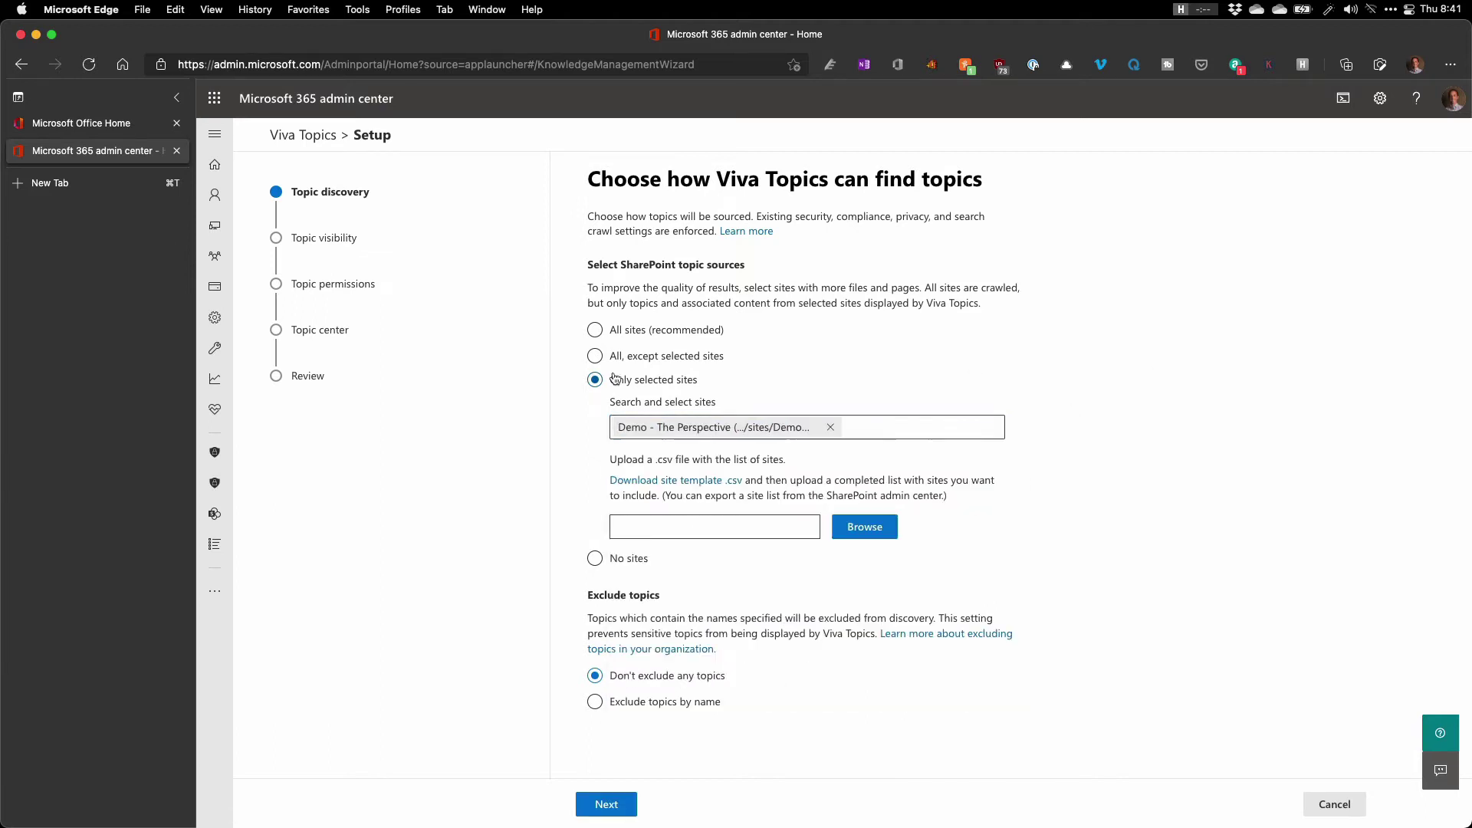
click(830, 427)
click(596, 331)
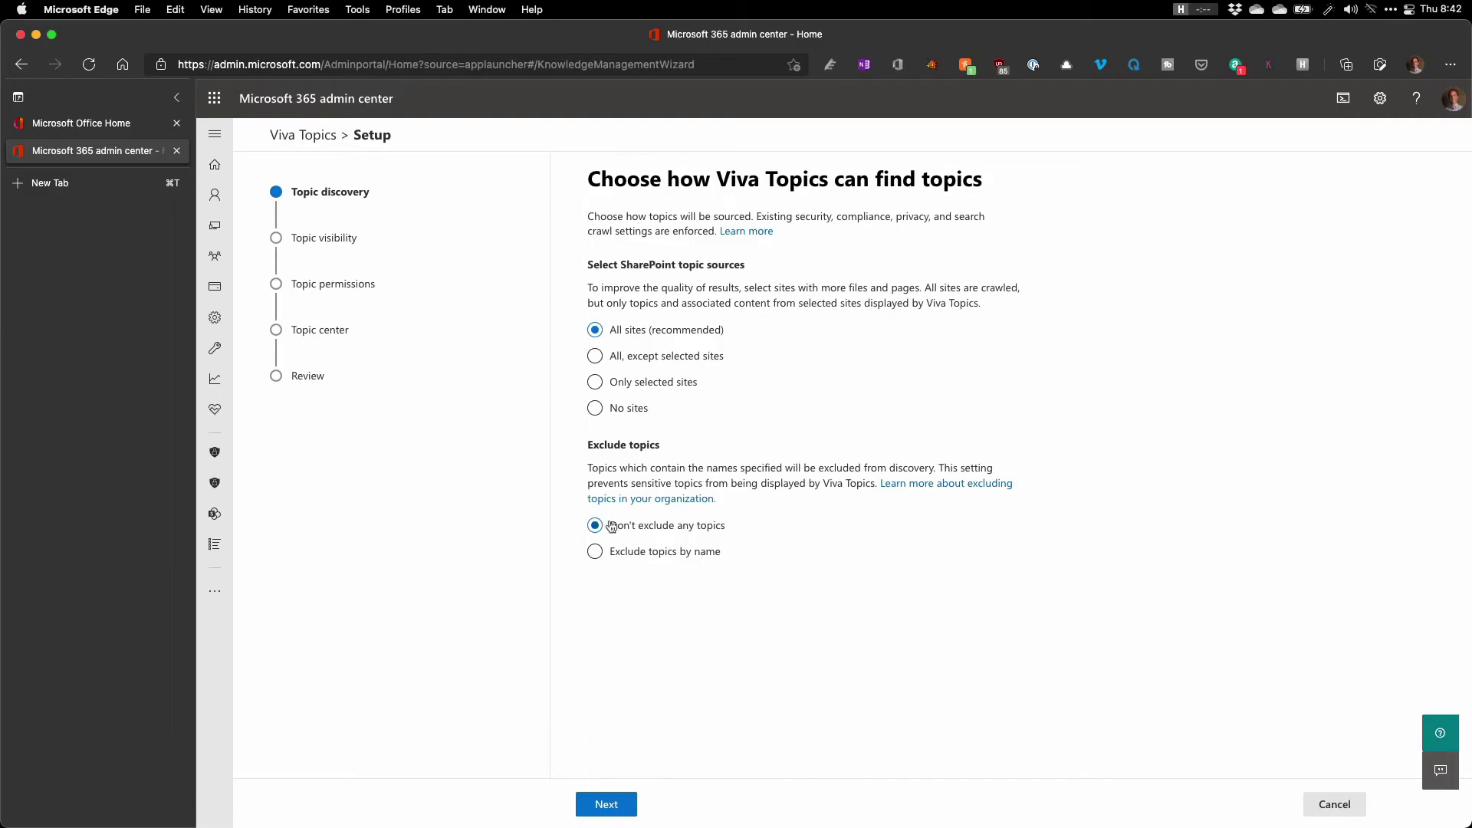
click(611, 551)
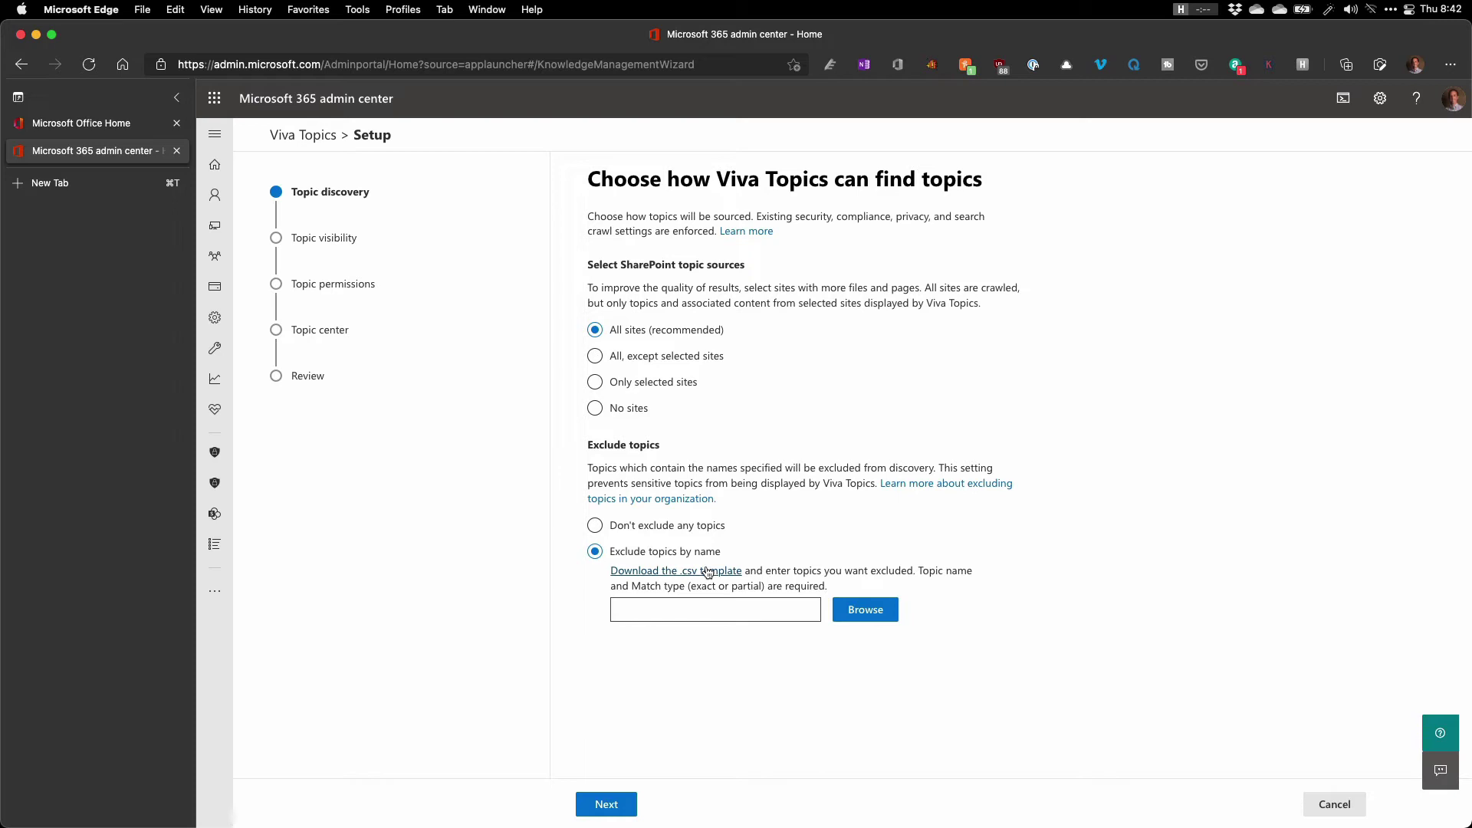
Step: Download the TopicExclusionTemplate.csv template and open it in Excel
click(707, 572)
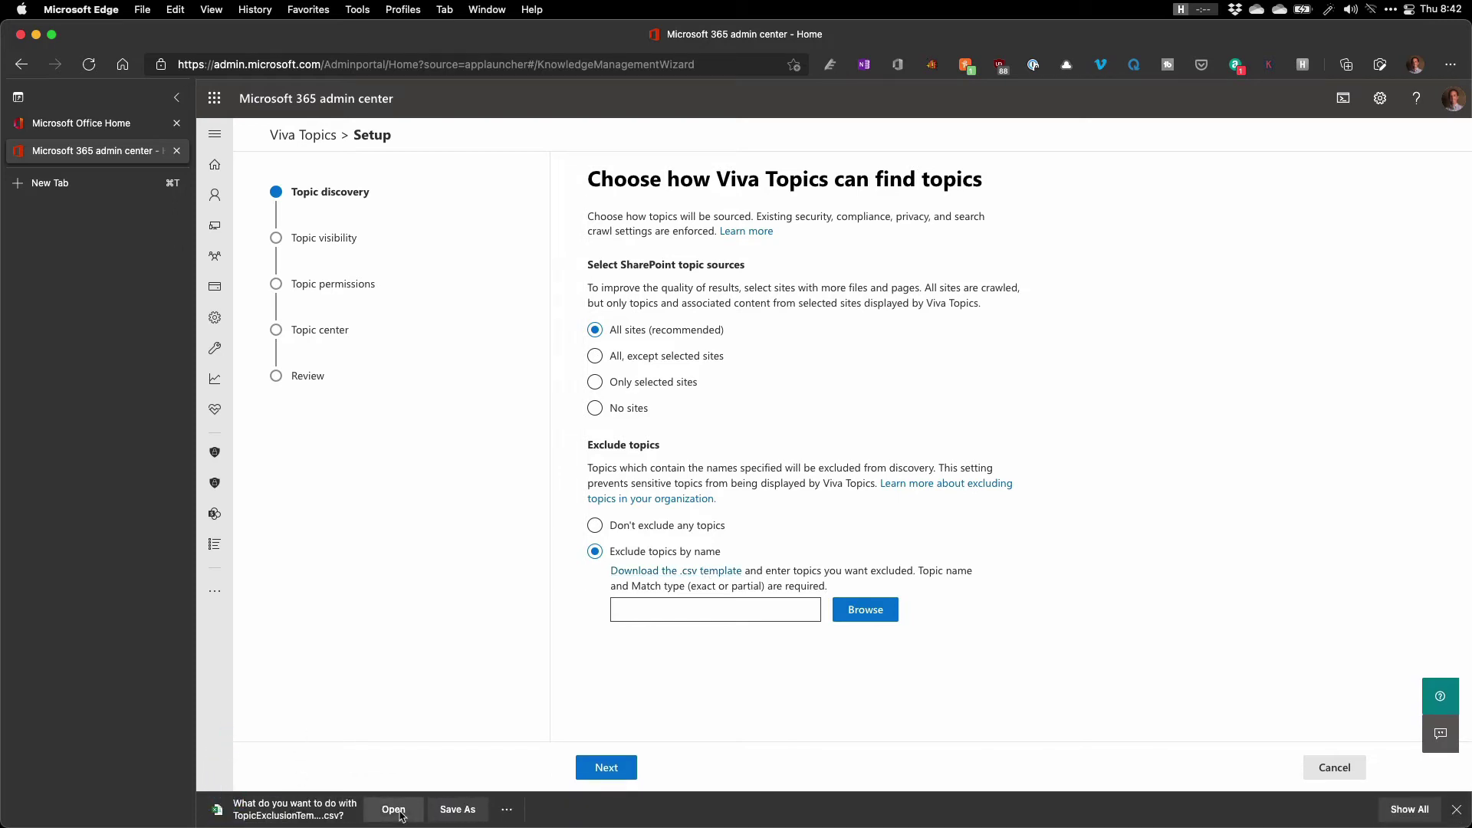
click(395, 811)
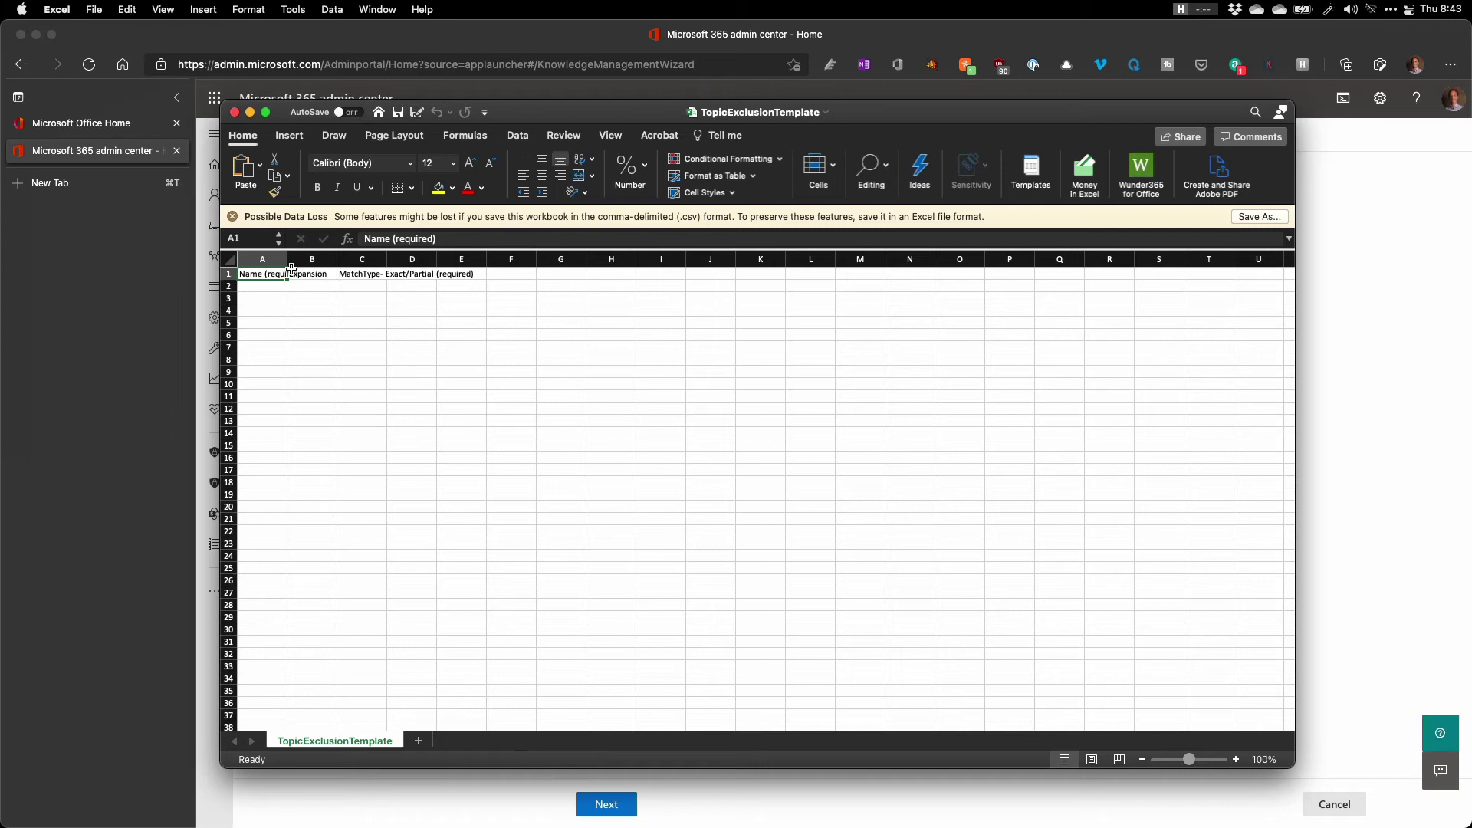
Step: Fit template columns A–C to their headers, move Excel aside, and open the excluding-topics article
drag(287, 264, 349, 259)
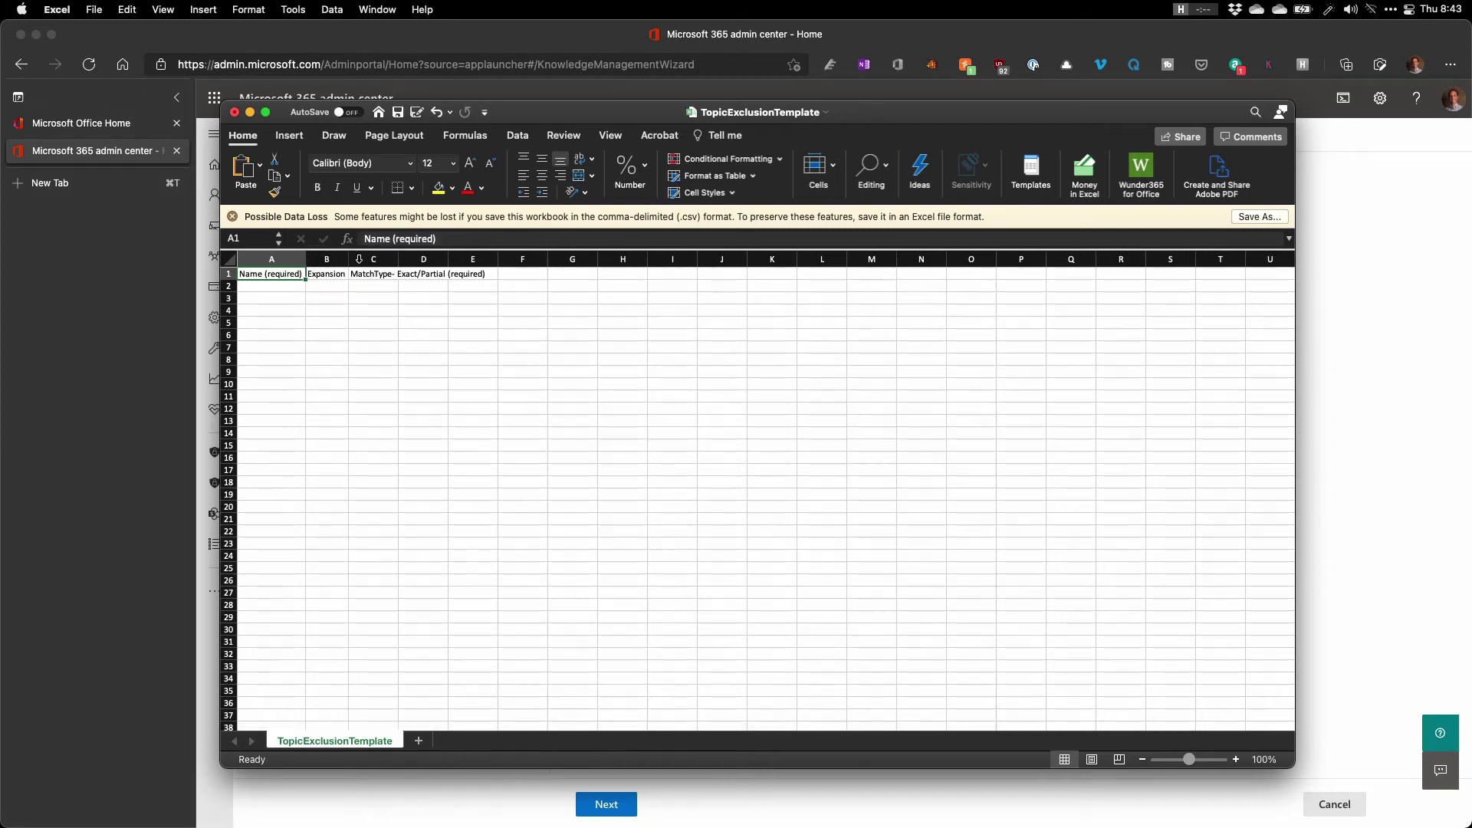
click(315, 276)
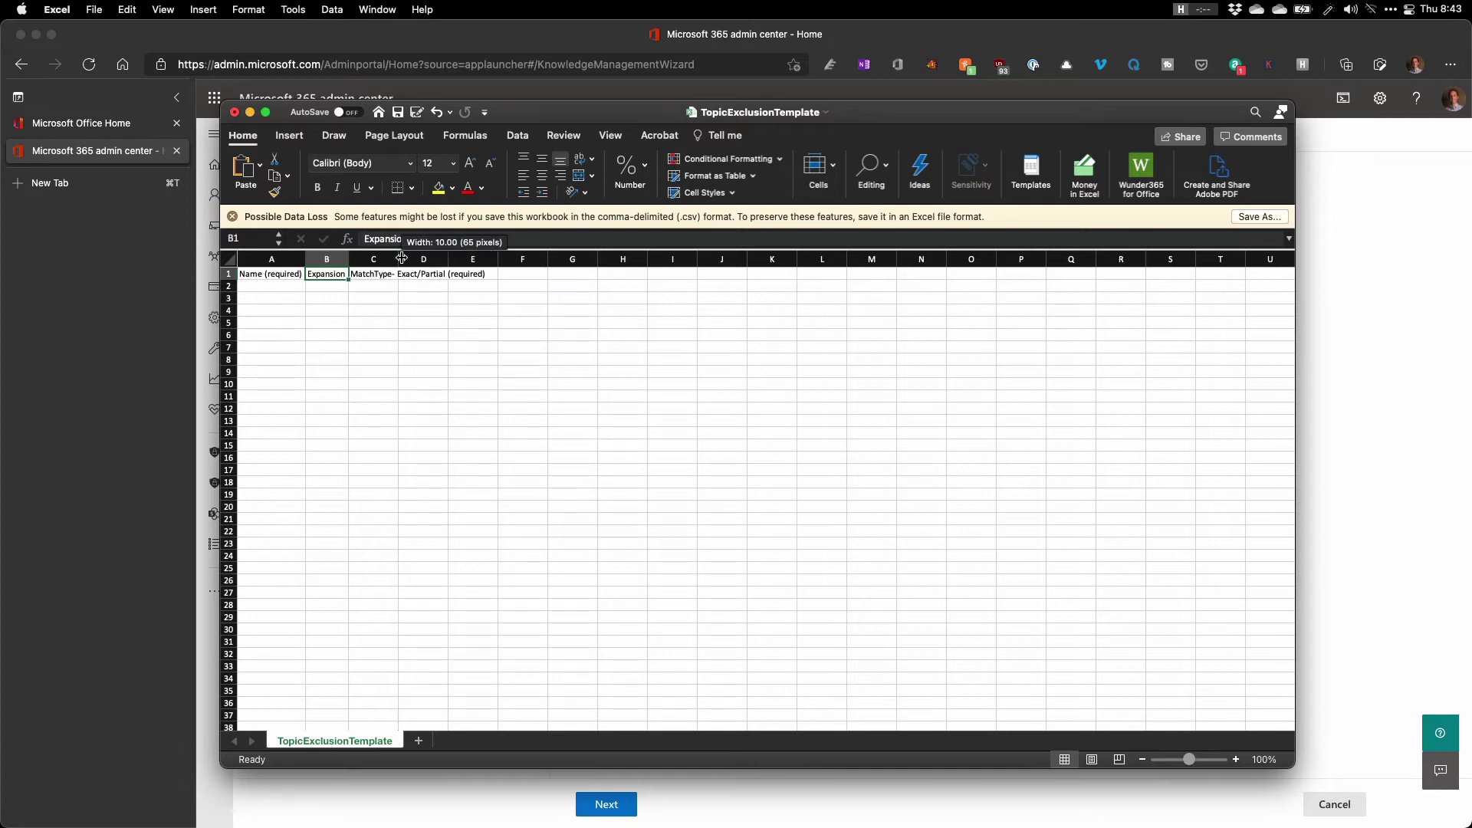
double_click(397, 259)
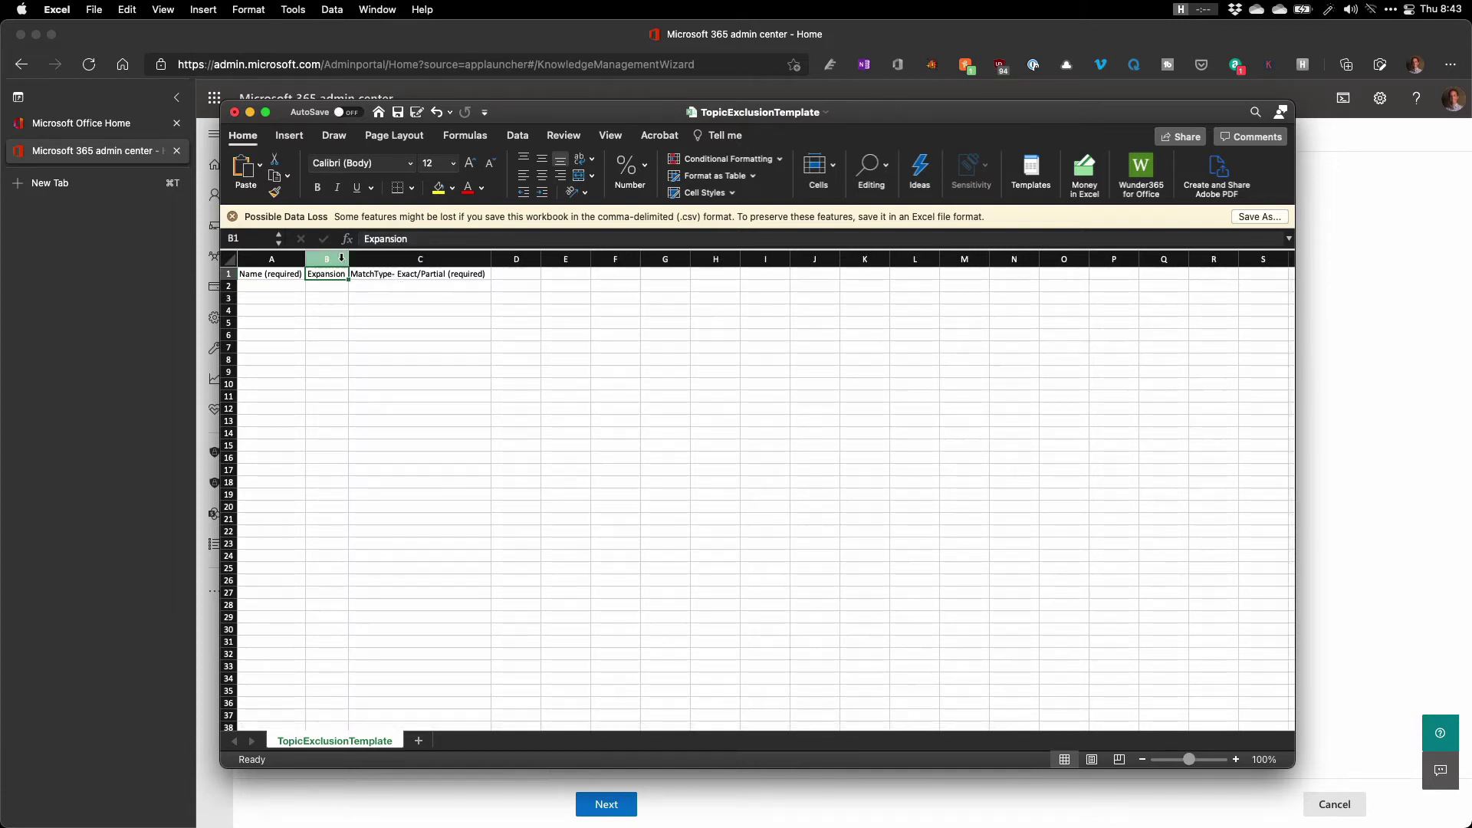
drag(627, 117, 0, 115)
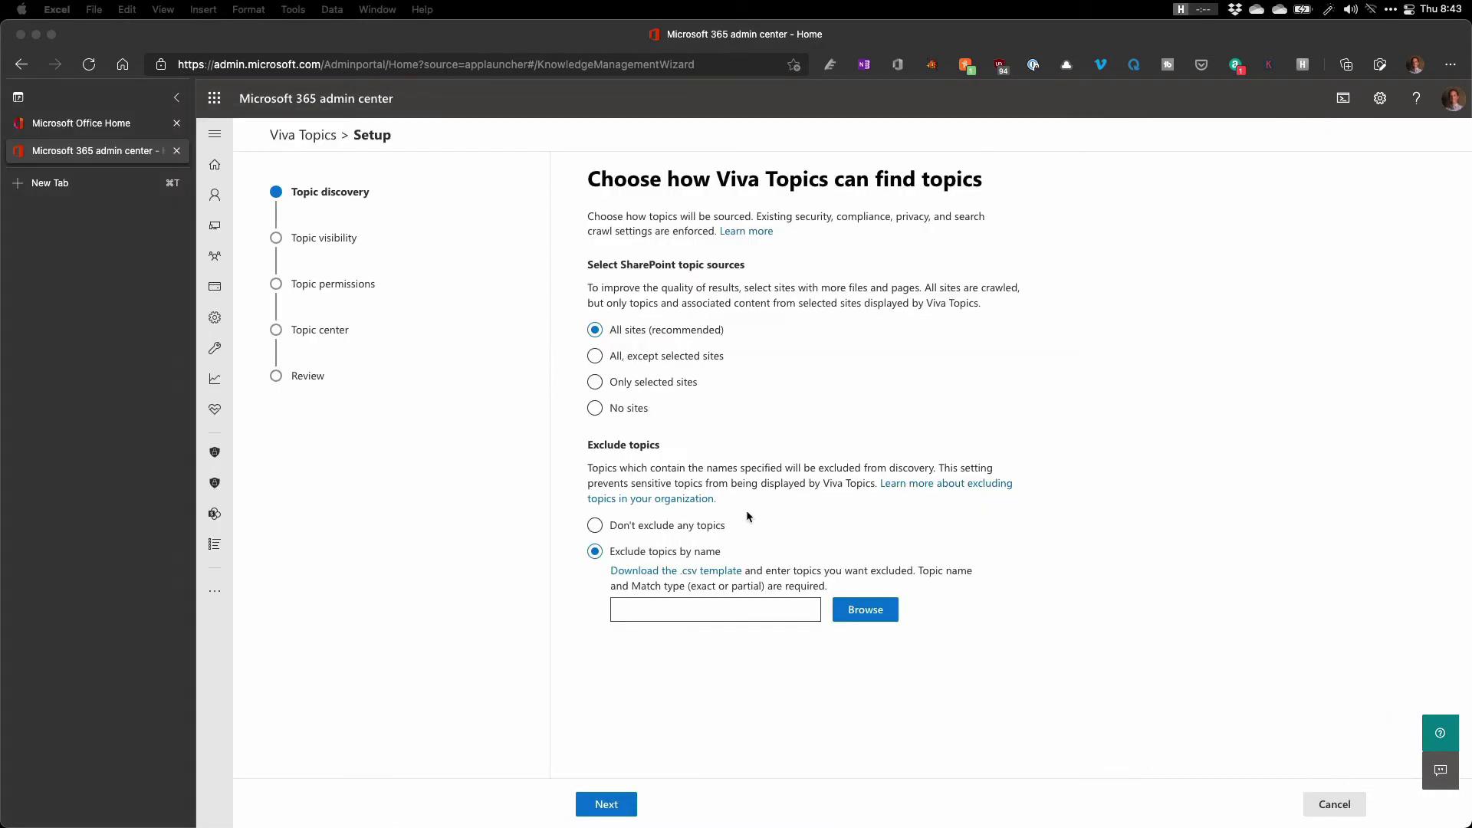
click(970, 486)
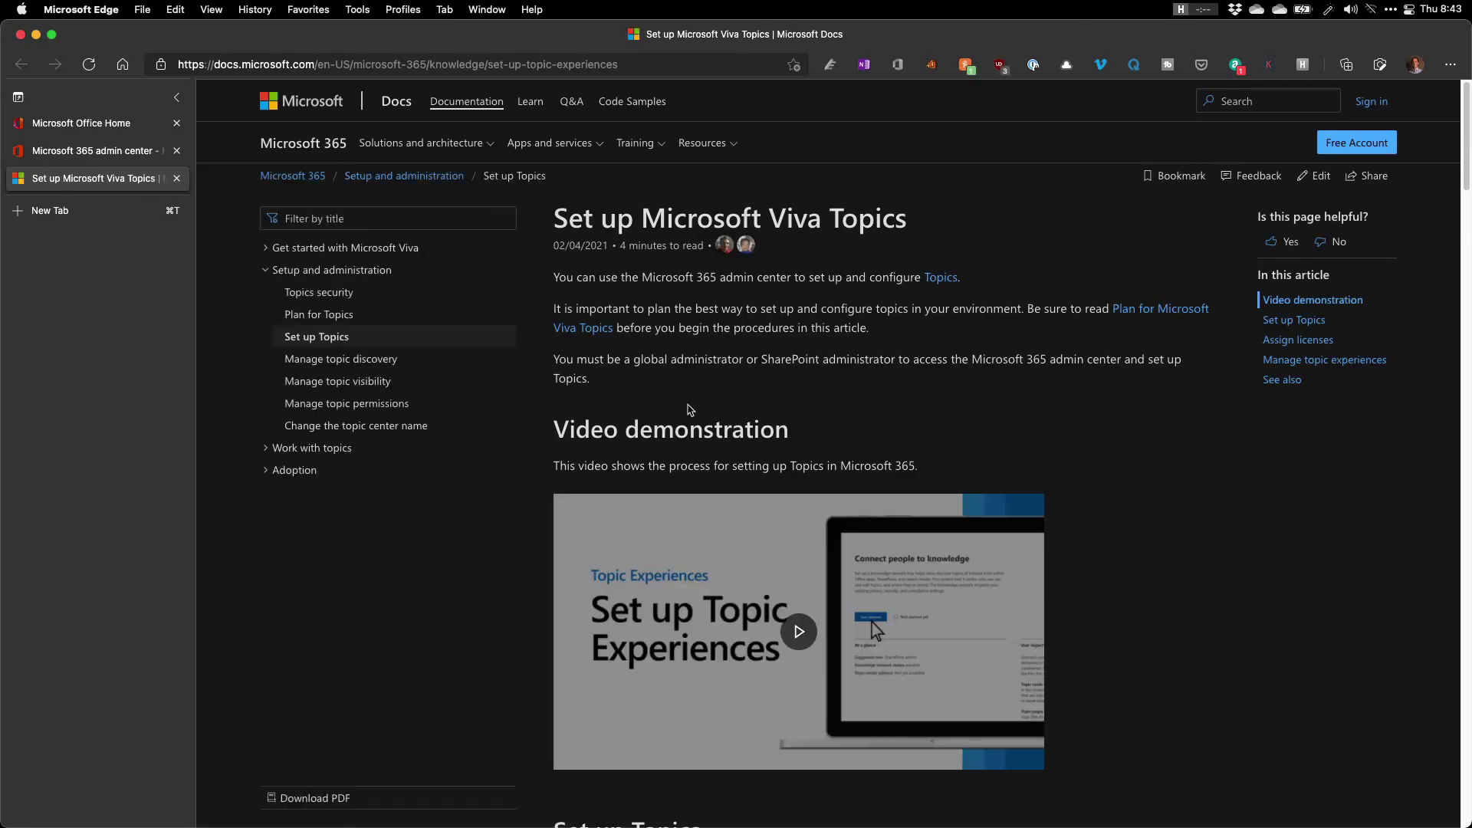
scroll(688, 404, down, 3)
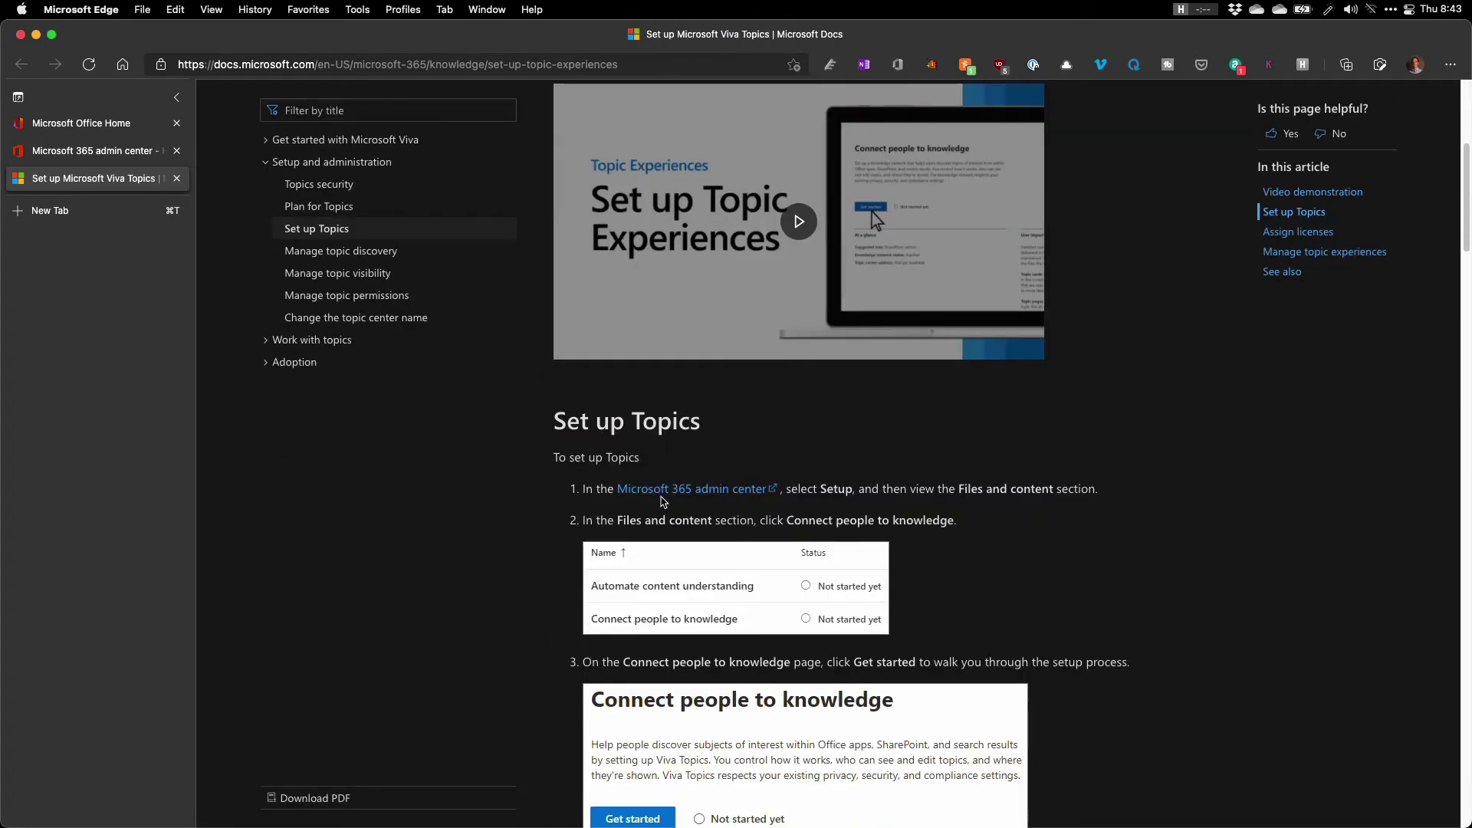
scroll(668, 571, down, 5)
scroll(669, 568, down, 12)
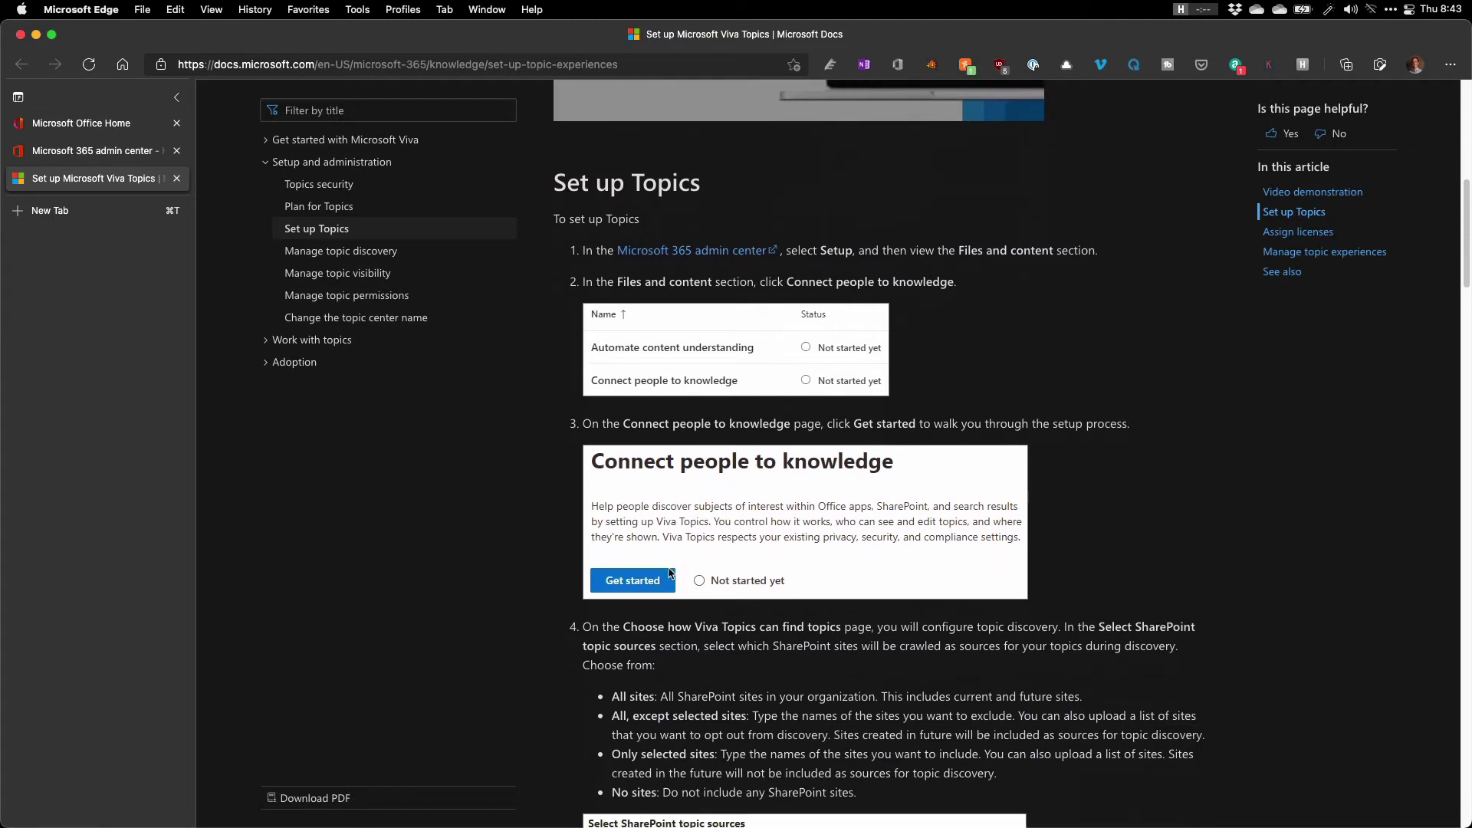
scroll(669, 571, down, 3)
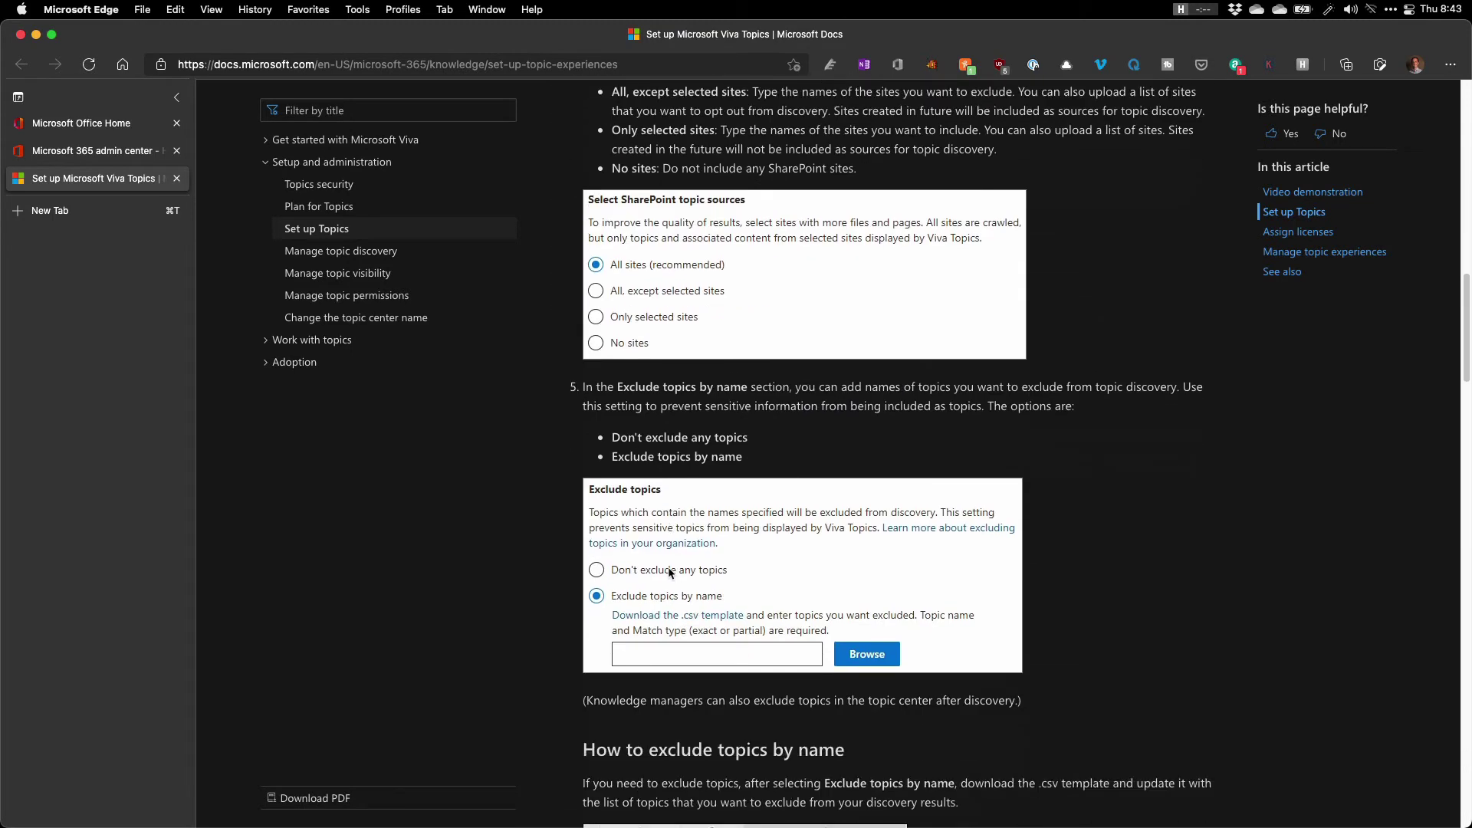
scroll(618, 561, down, 3)
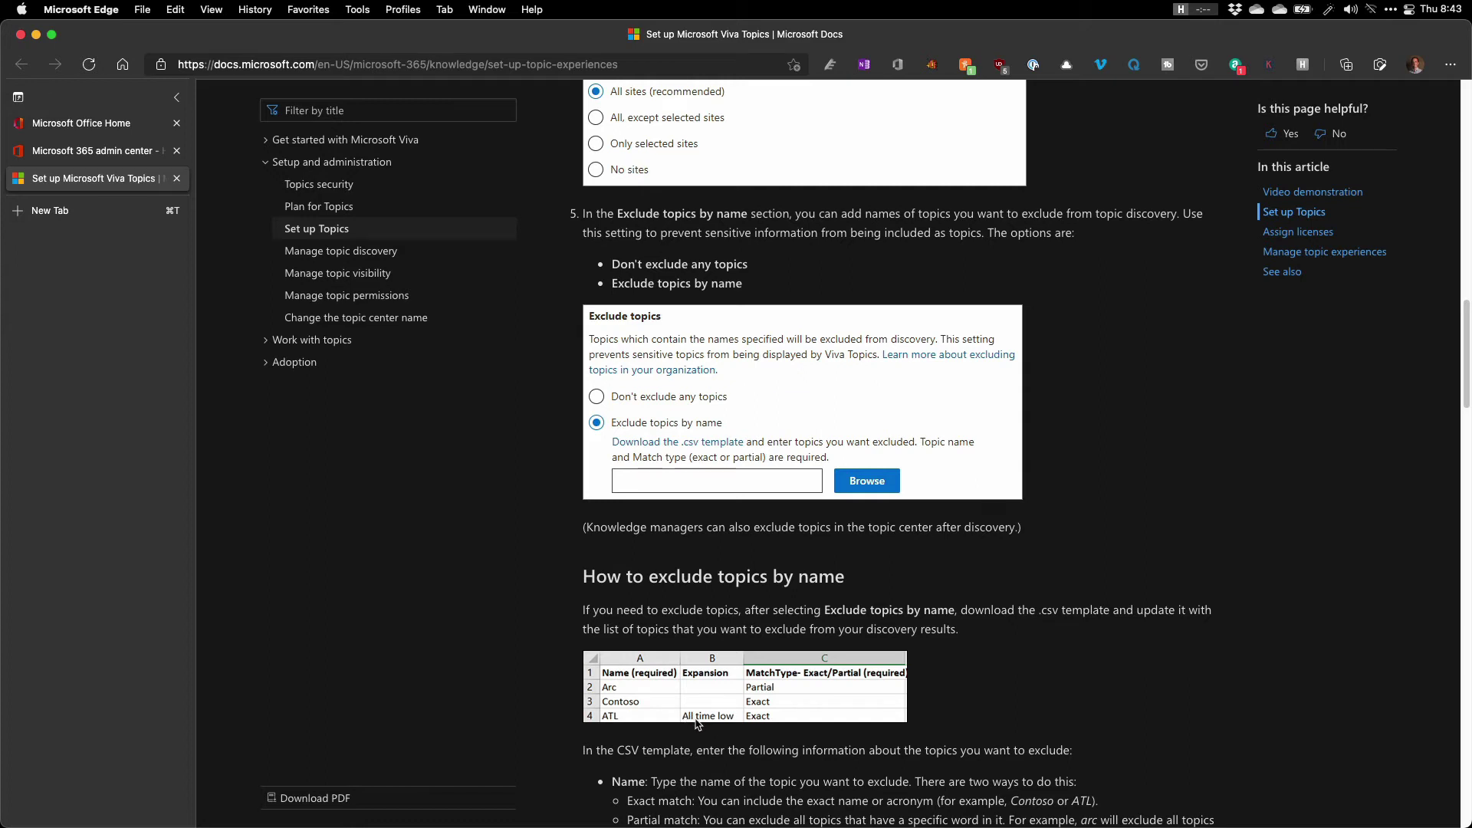
scroll(700, 721, down, 2)
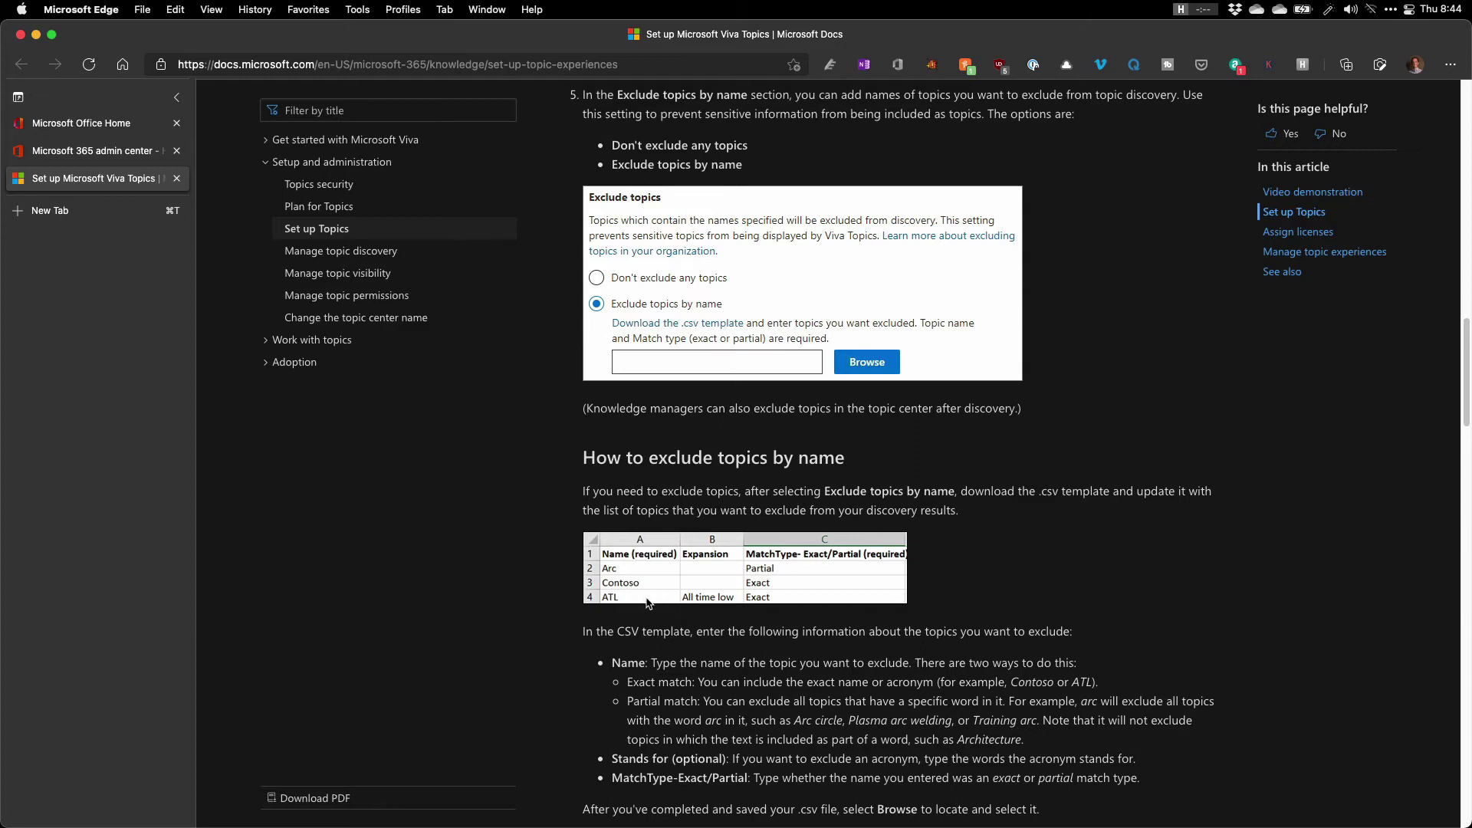
scroll(708, 623, down, 4)
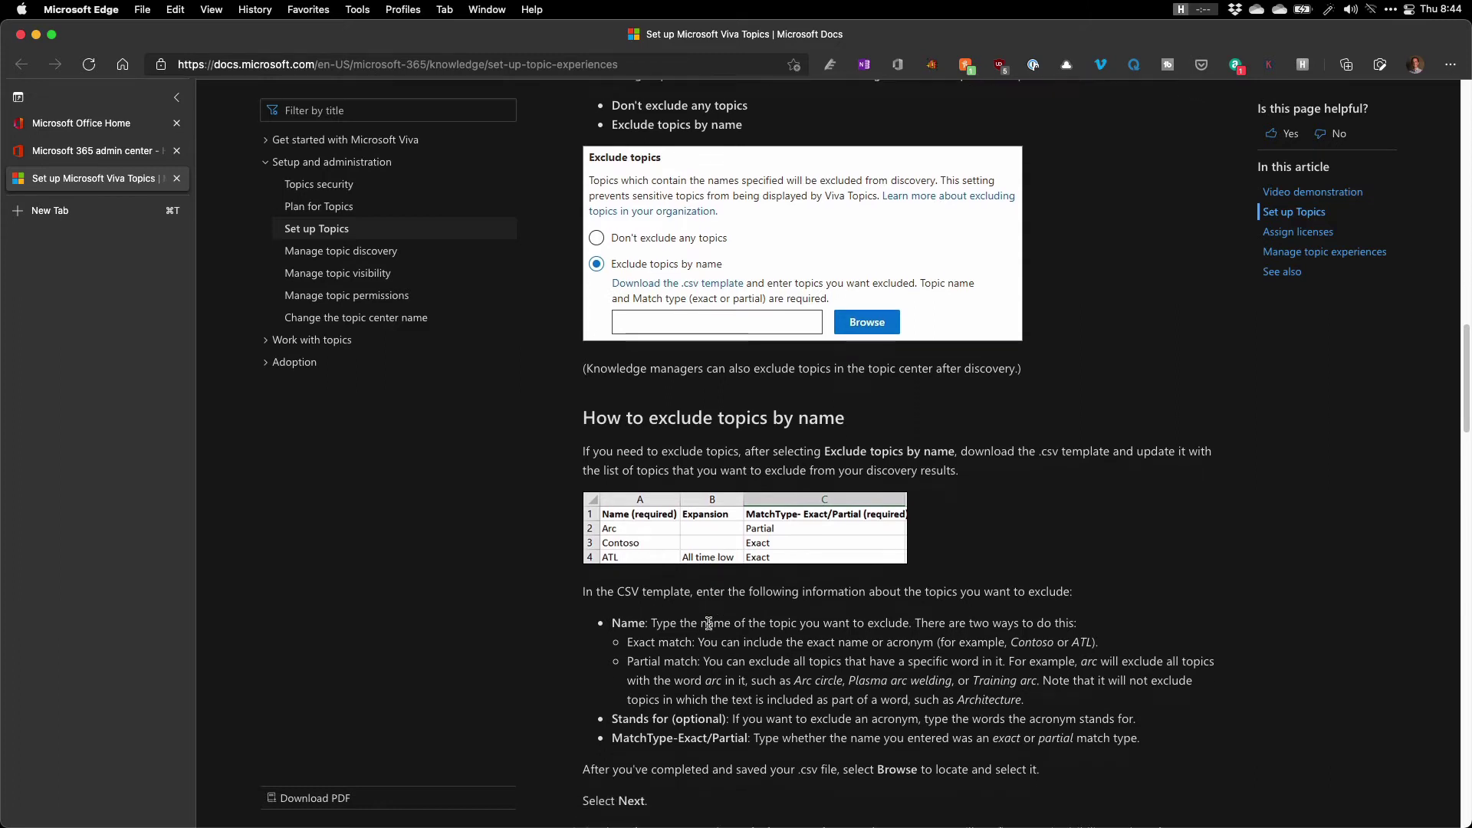
scroll(709, 623, down, 5)
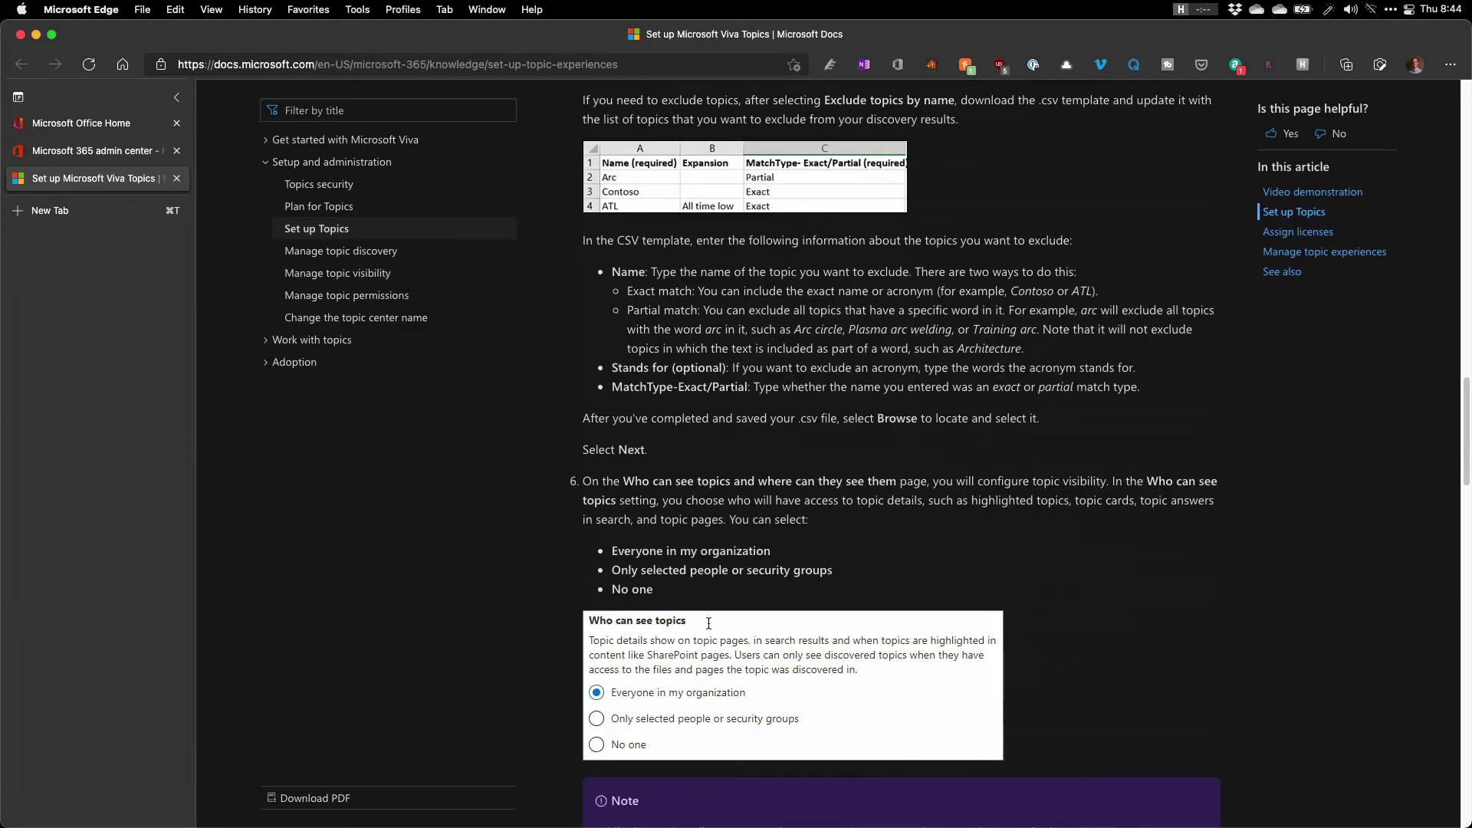
scroll(707, 622, up, 15)
scroll(527, 512, up, 15)
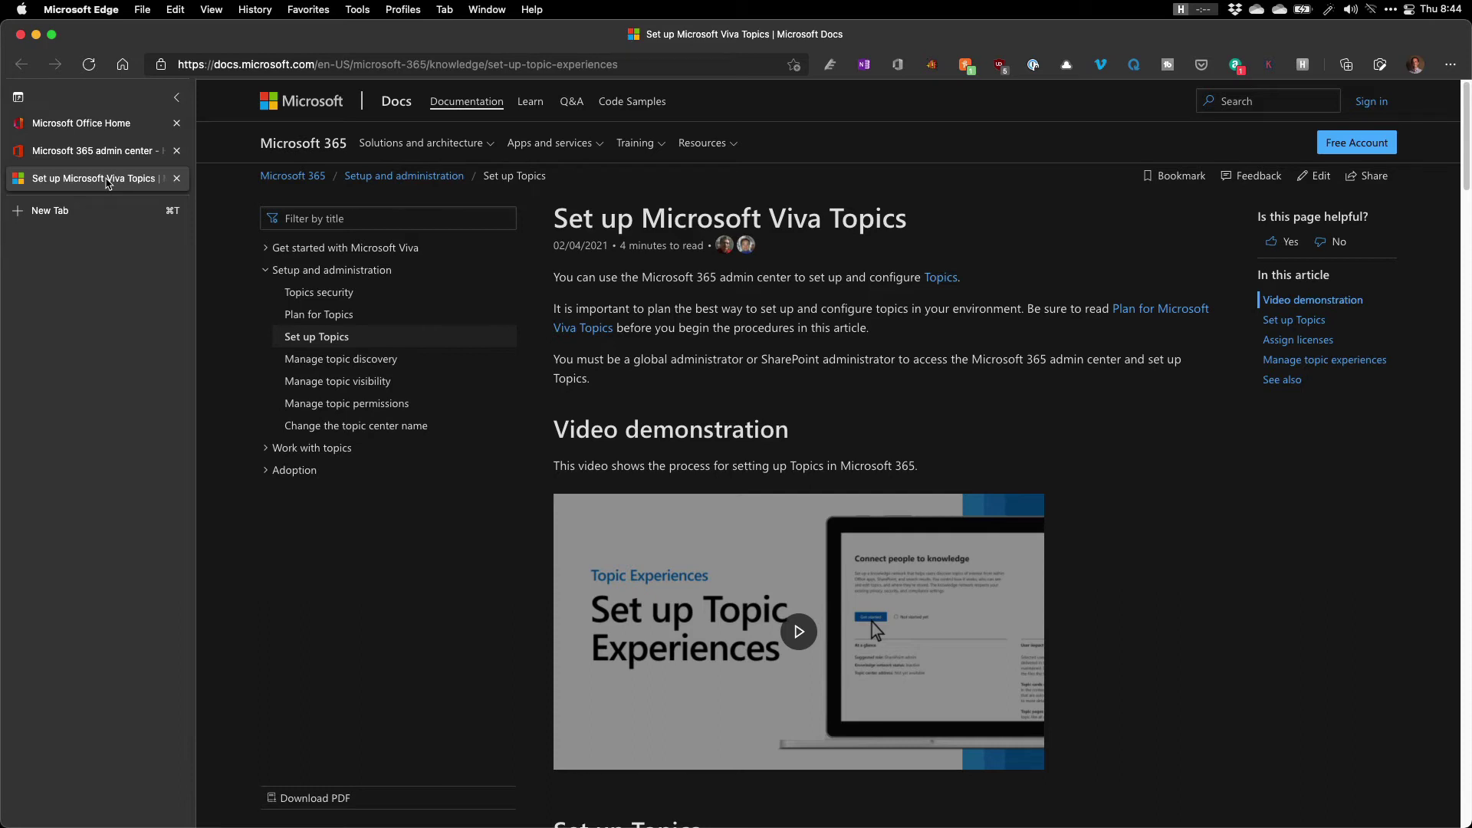
Step: Back in the wizard, choose Don't exclude any topics and proceed to Topic visibility
click(107, 154)
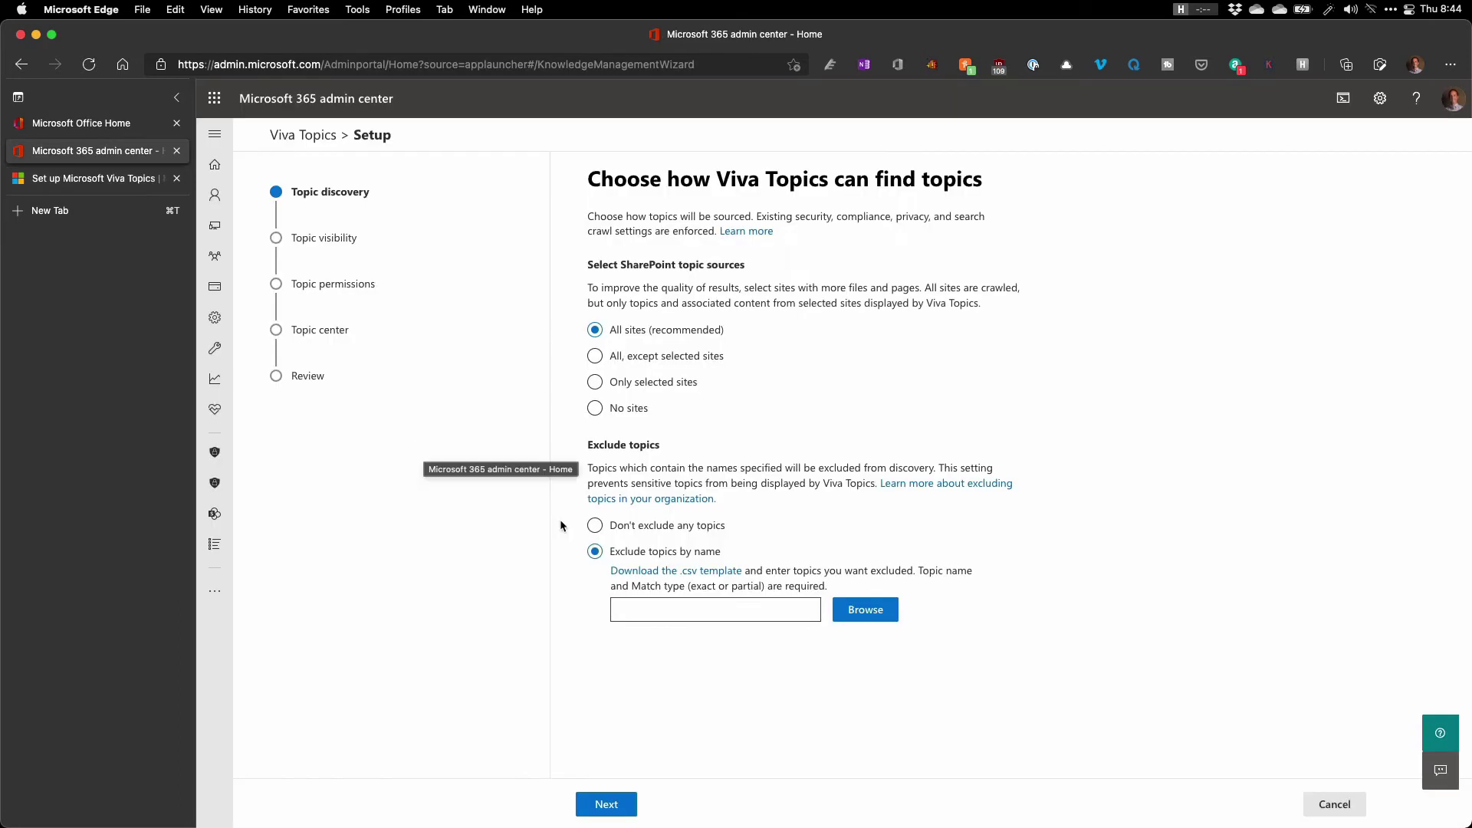
click(597, 527)
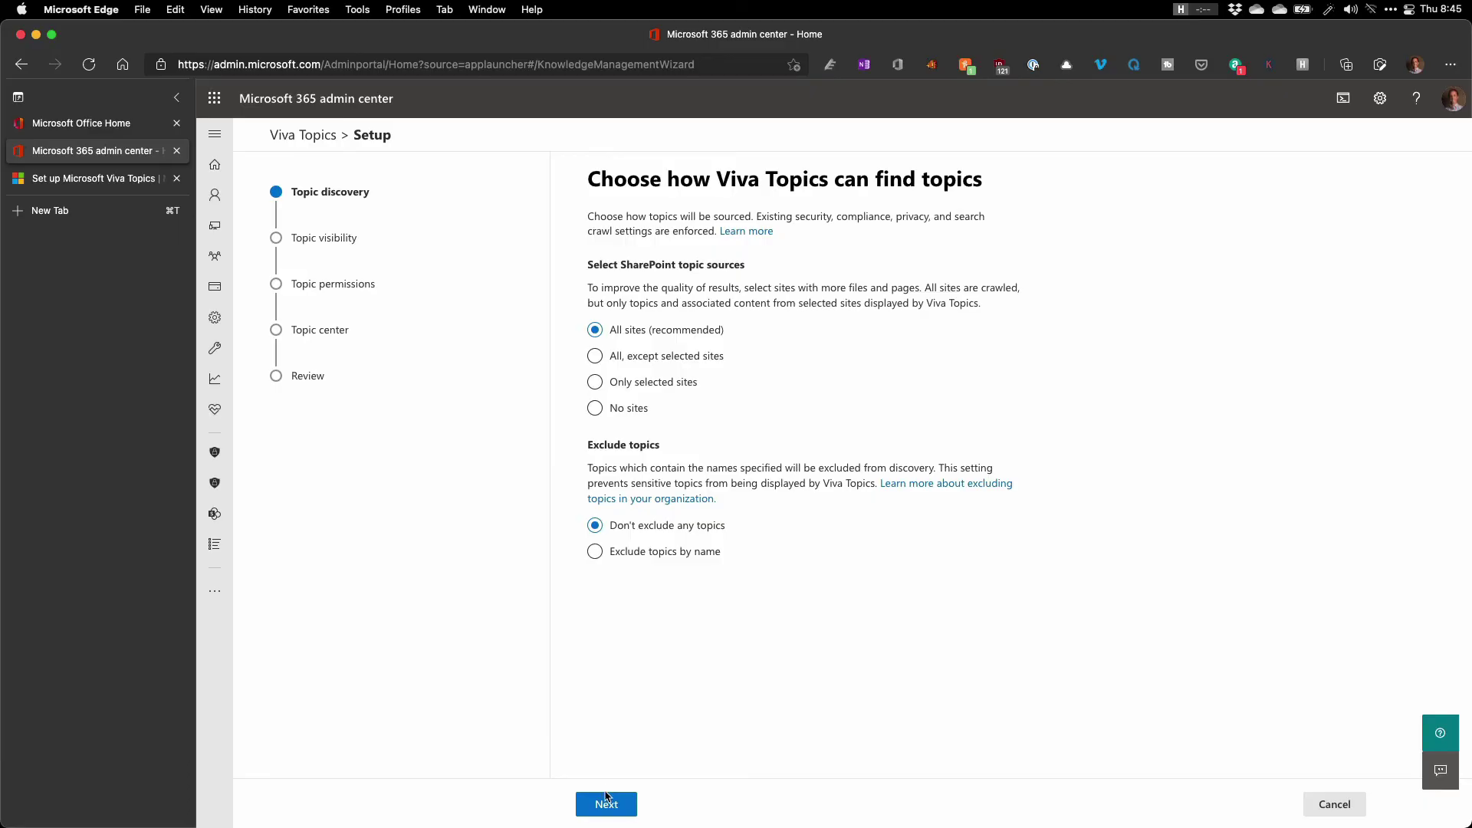
click(605, 803)
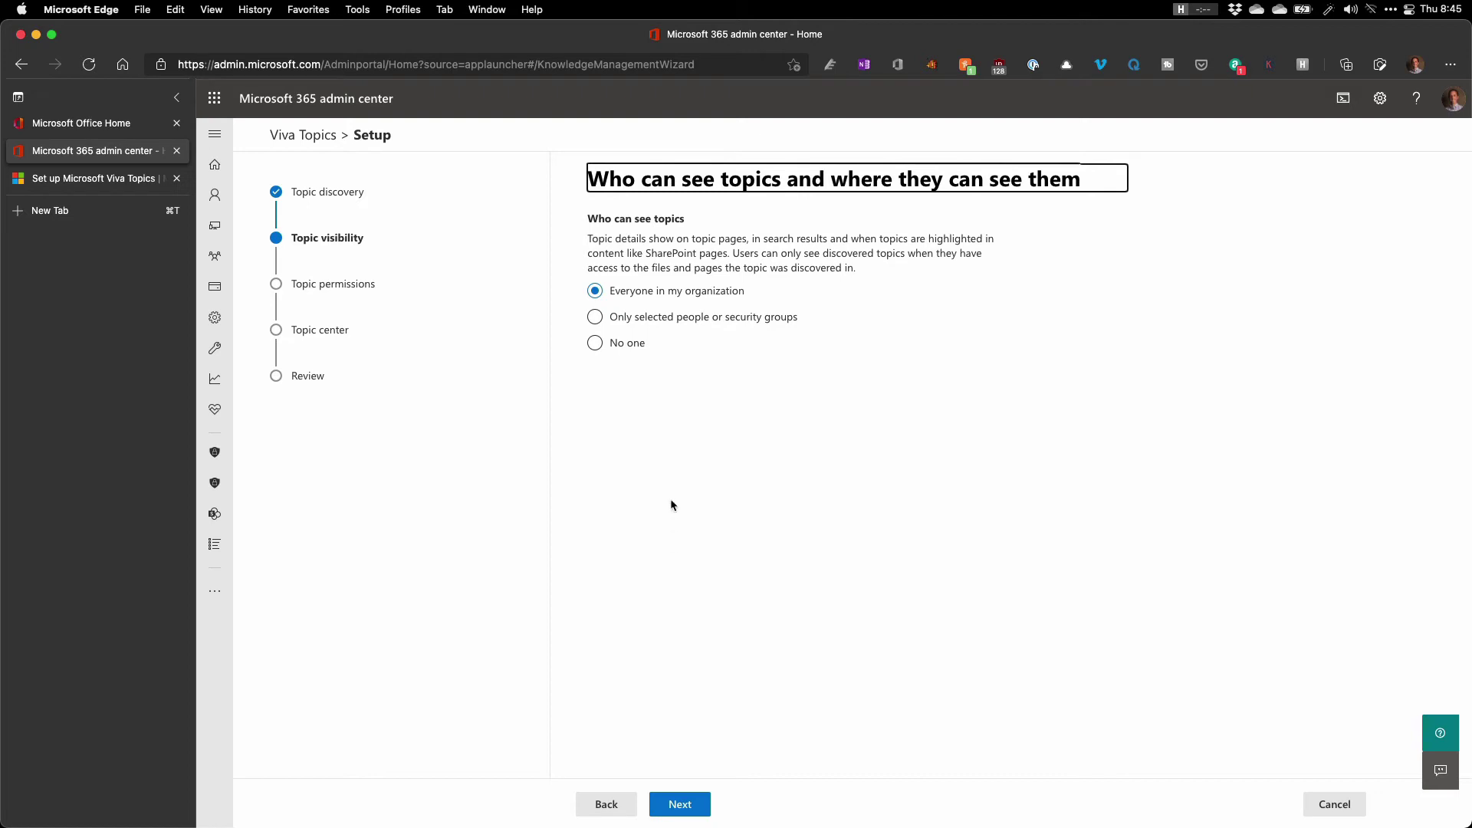
Step: Keep topics visible to Everyone in my organization after trying the other options, then continue
click(597, 319)
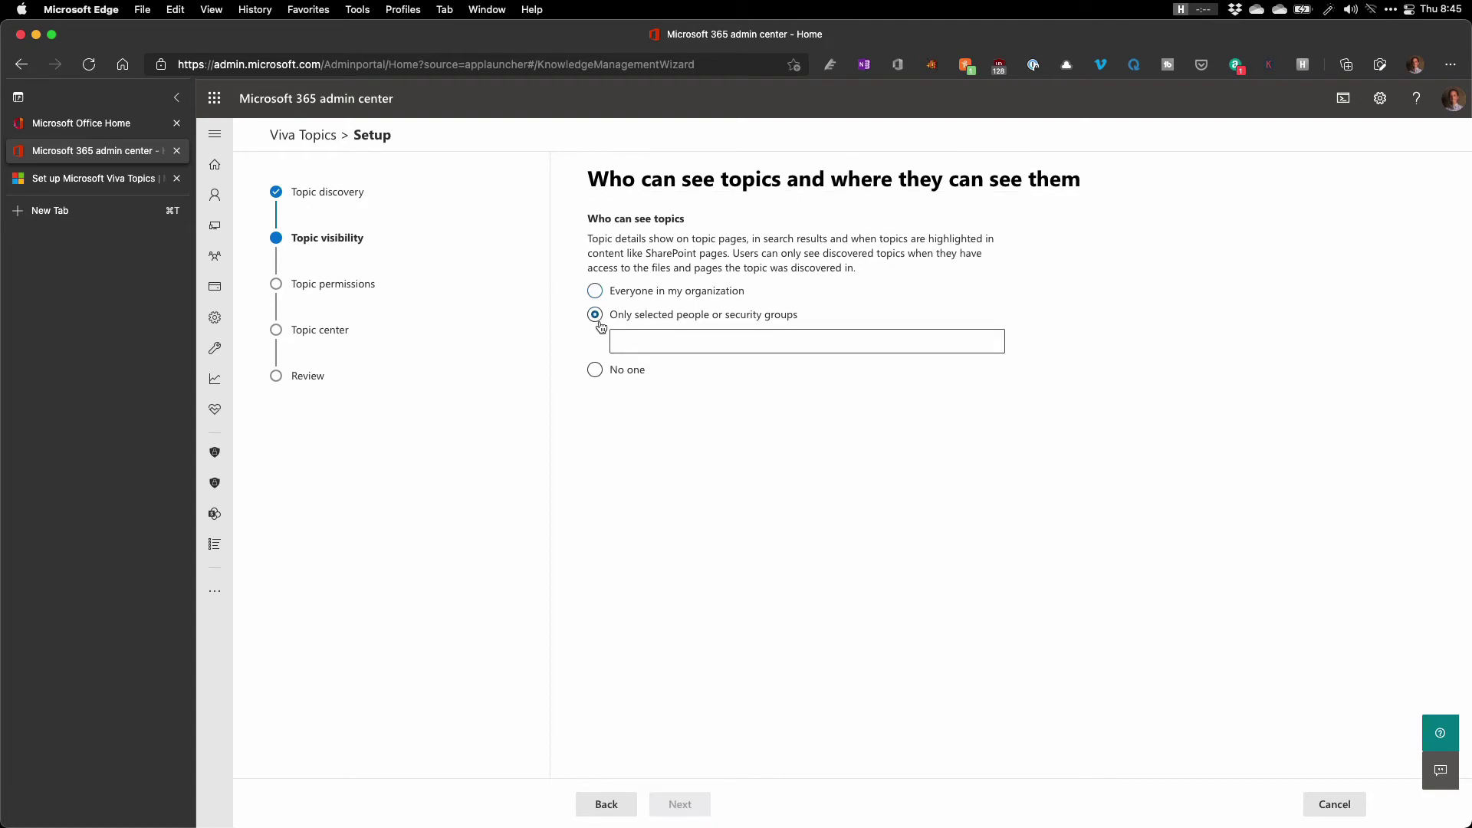
click(596, 369)
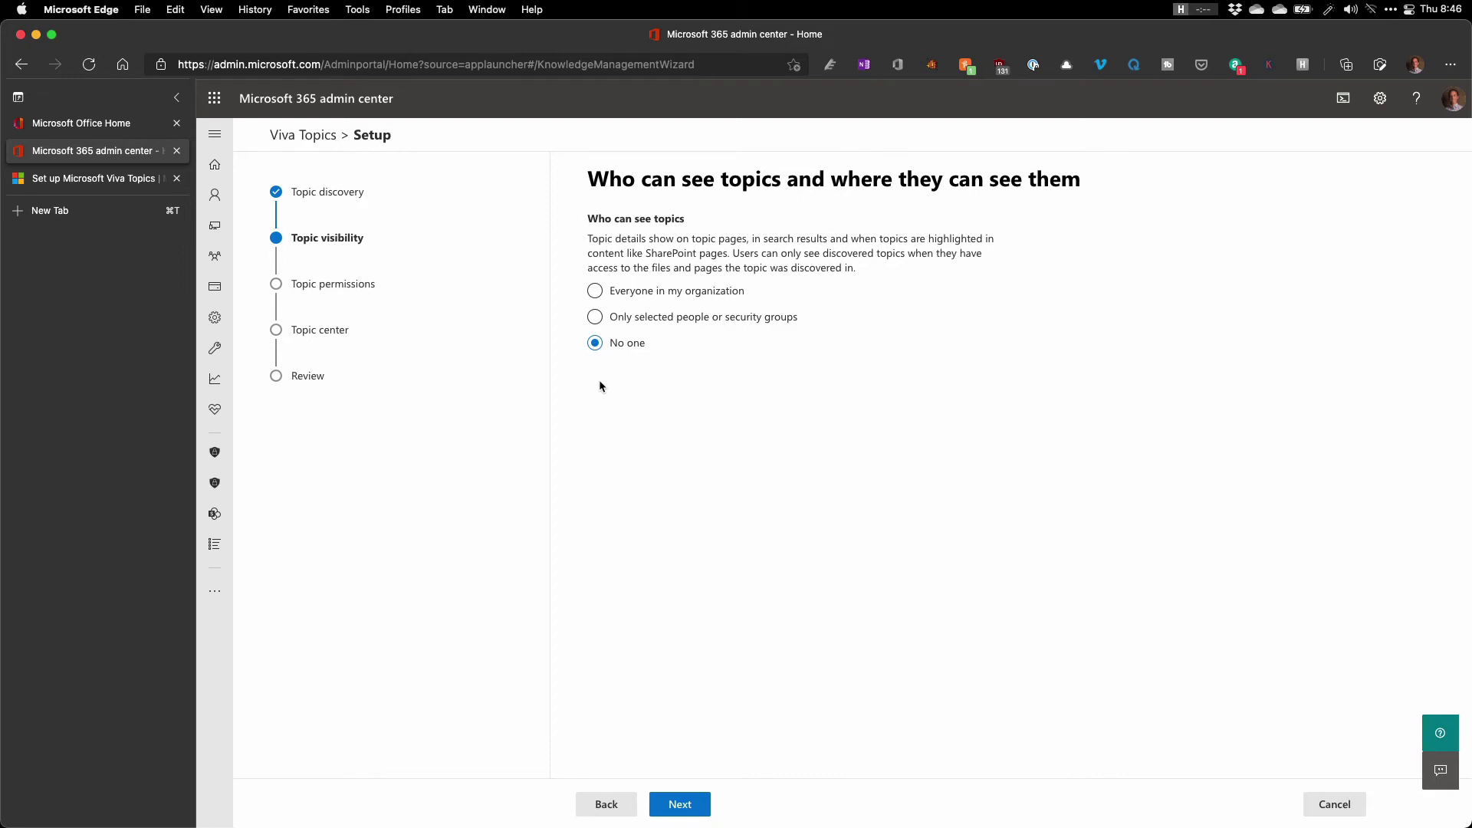
click(596, 292)
click(698, 811)
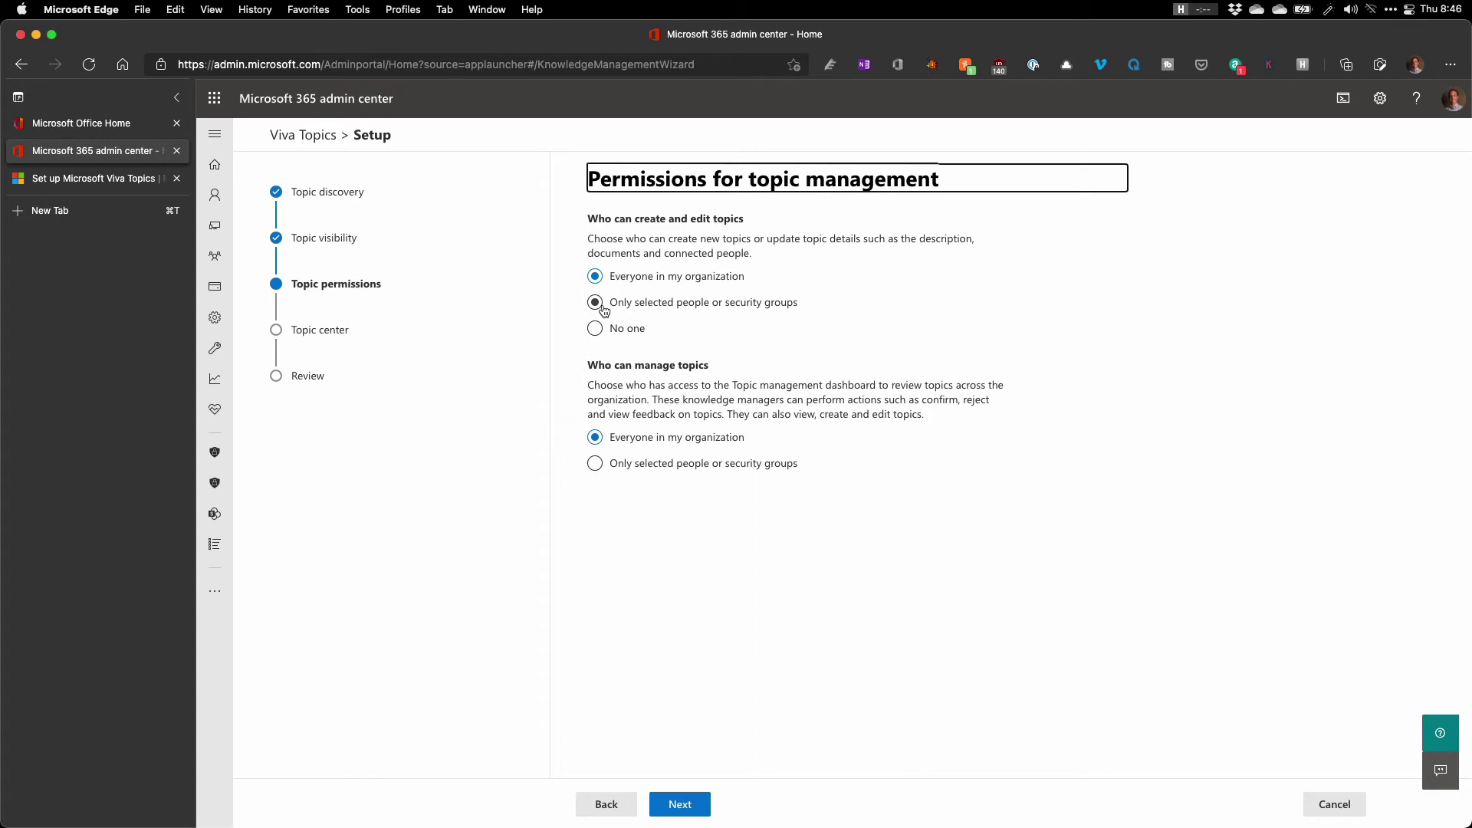
Step: Limit topic creation and editing to selected people or groups and search for 'intern'
click(596, 304)
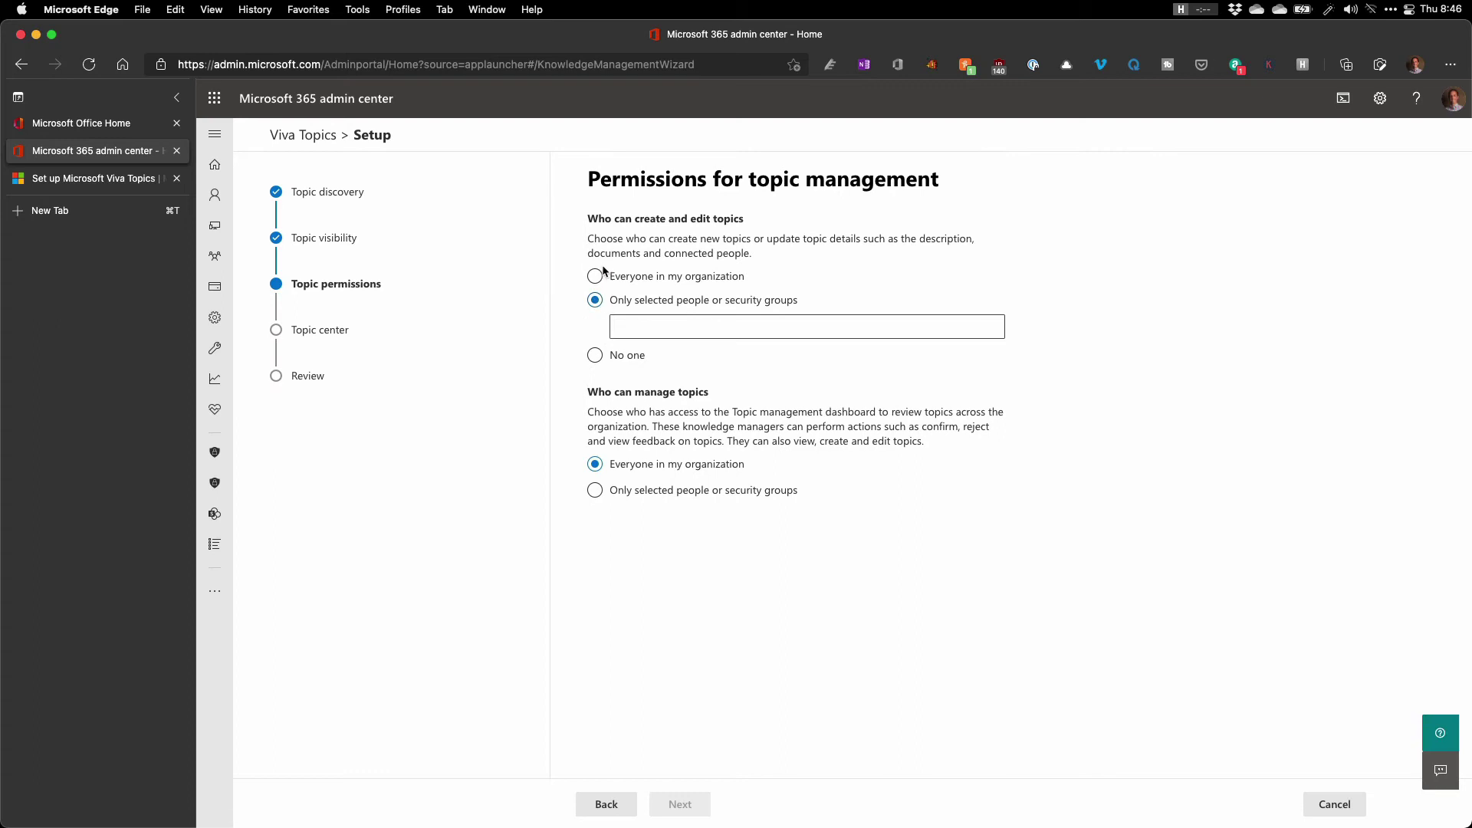
click(594, 278)
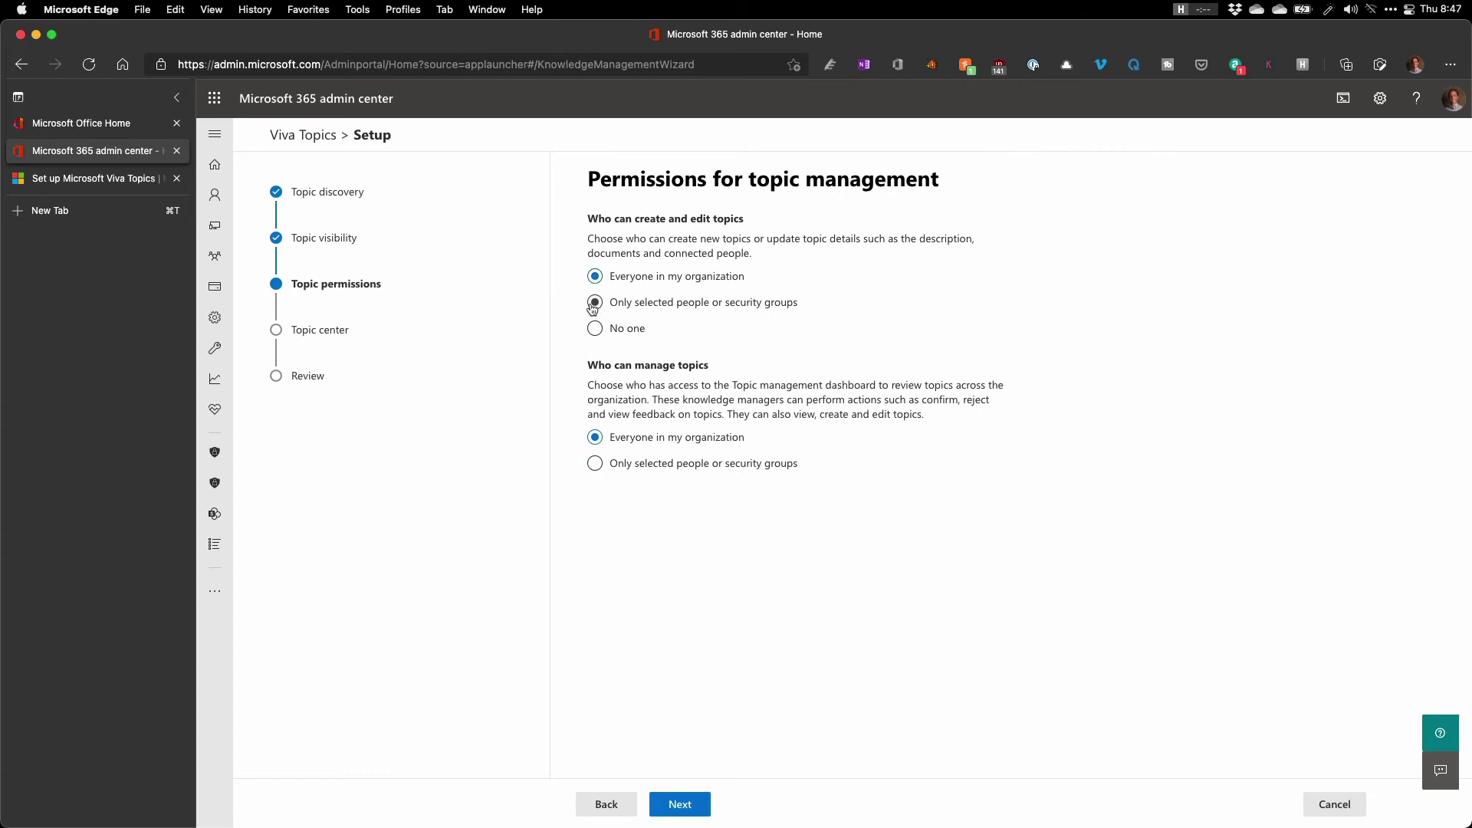
click(596, 301)
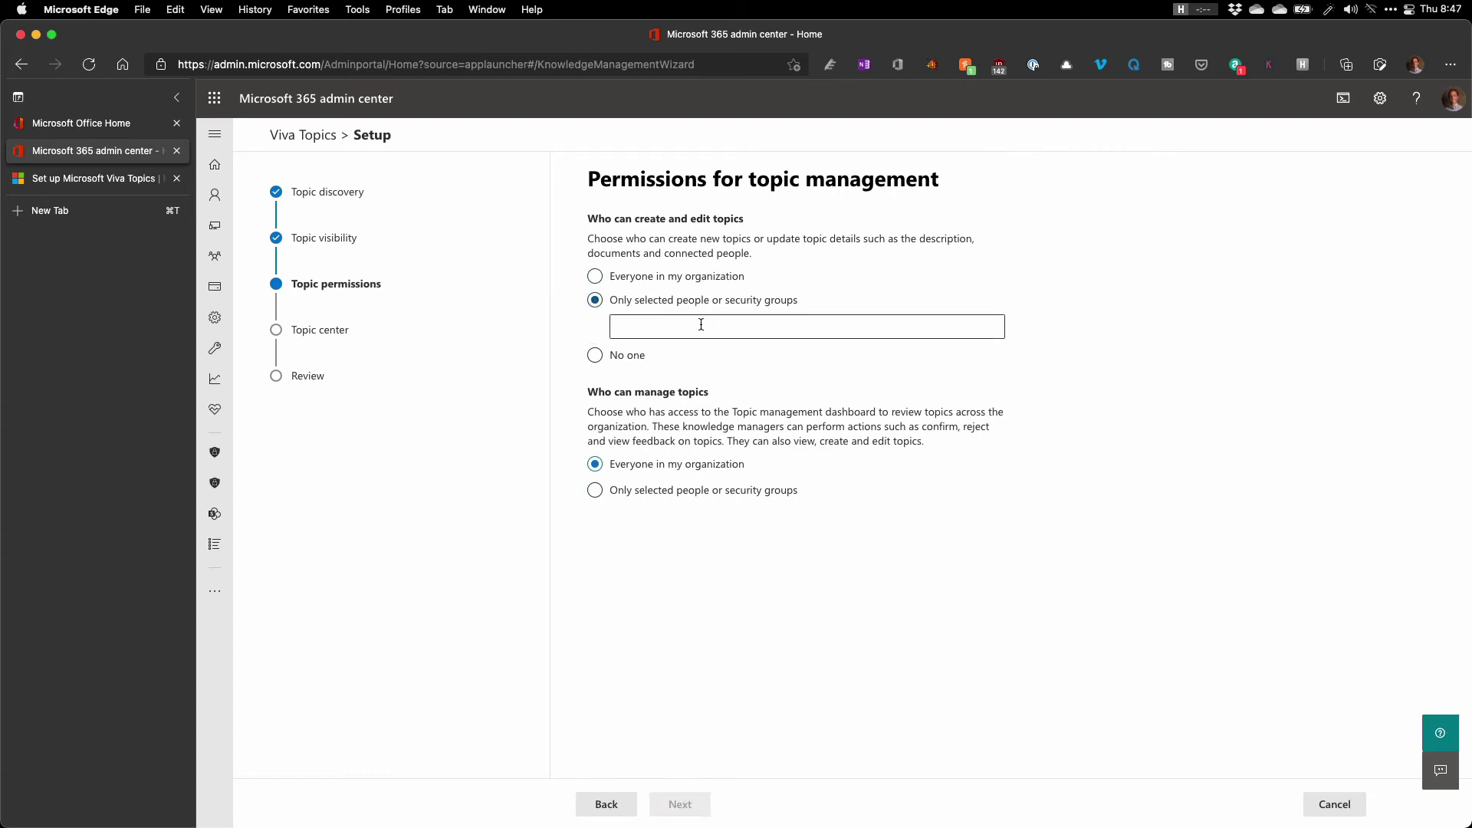
click(701, 324)
text(intern)
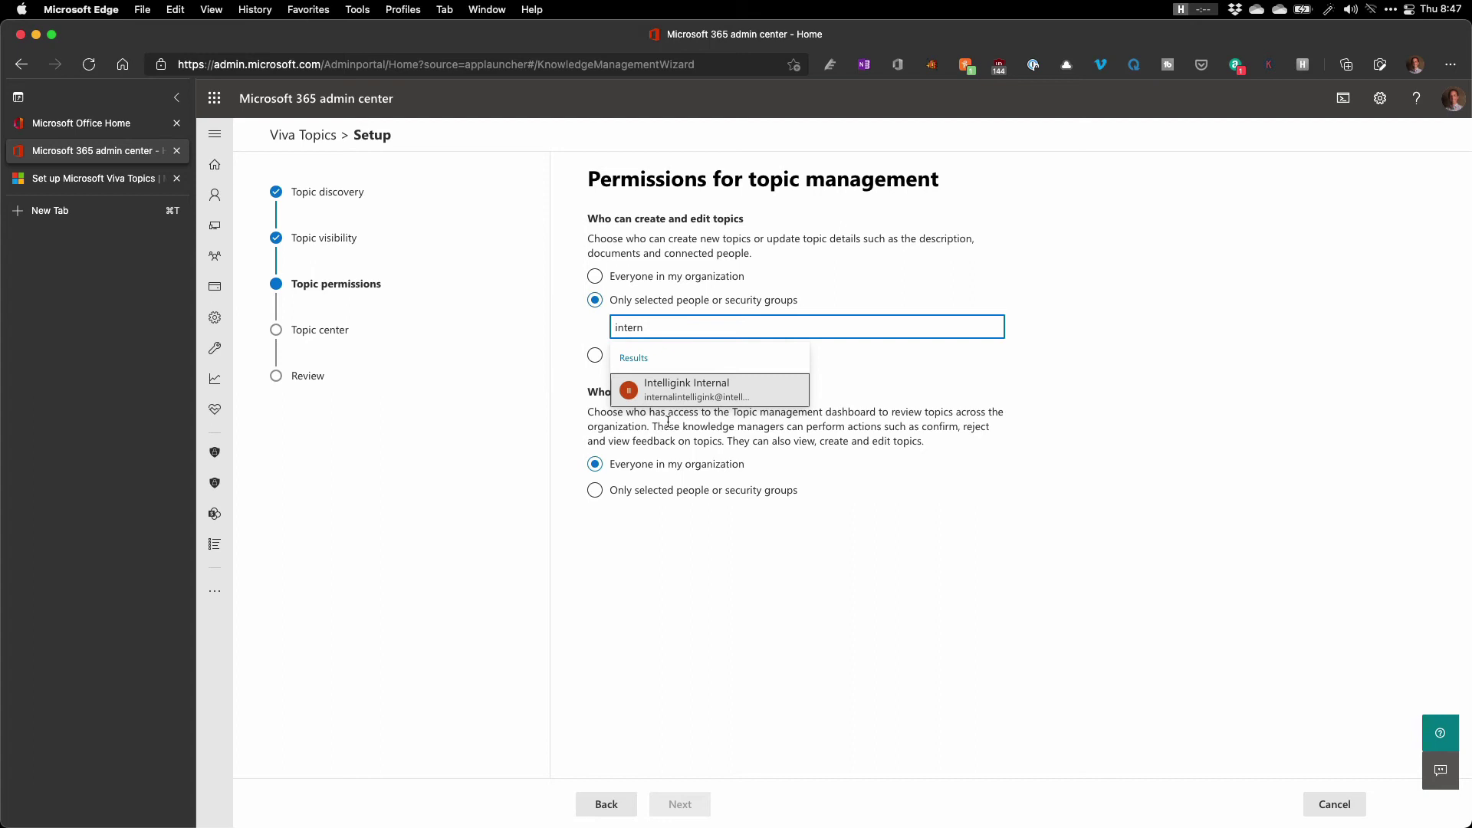
Step: Add Intelligink Internal as topic editors and restrict topic management to one searched-for user
click(667, 391)
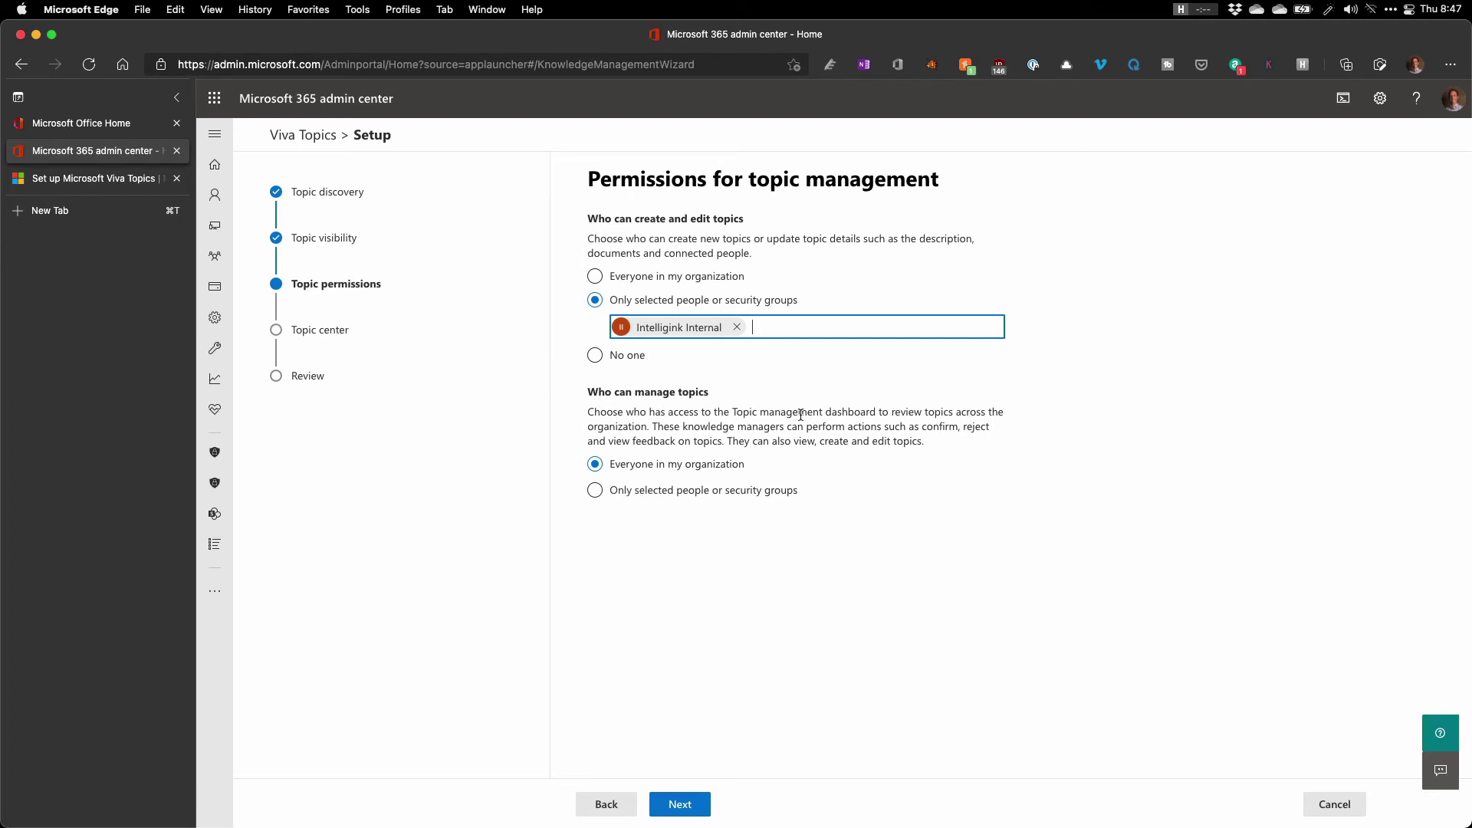
mouse_move(780, 414)
mouse_down()
mouse_move(954, 414)
mouse_move(731, 442)
mouse_move(788, 424)
mouse_up()
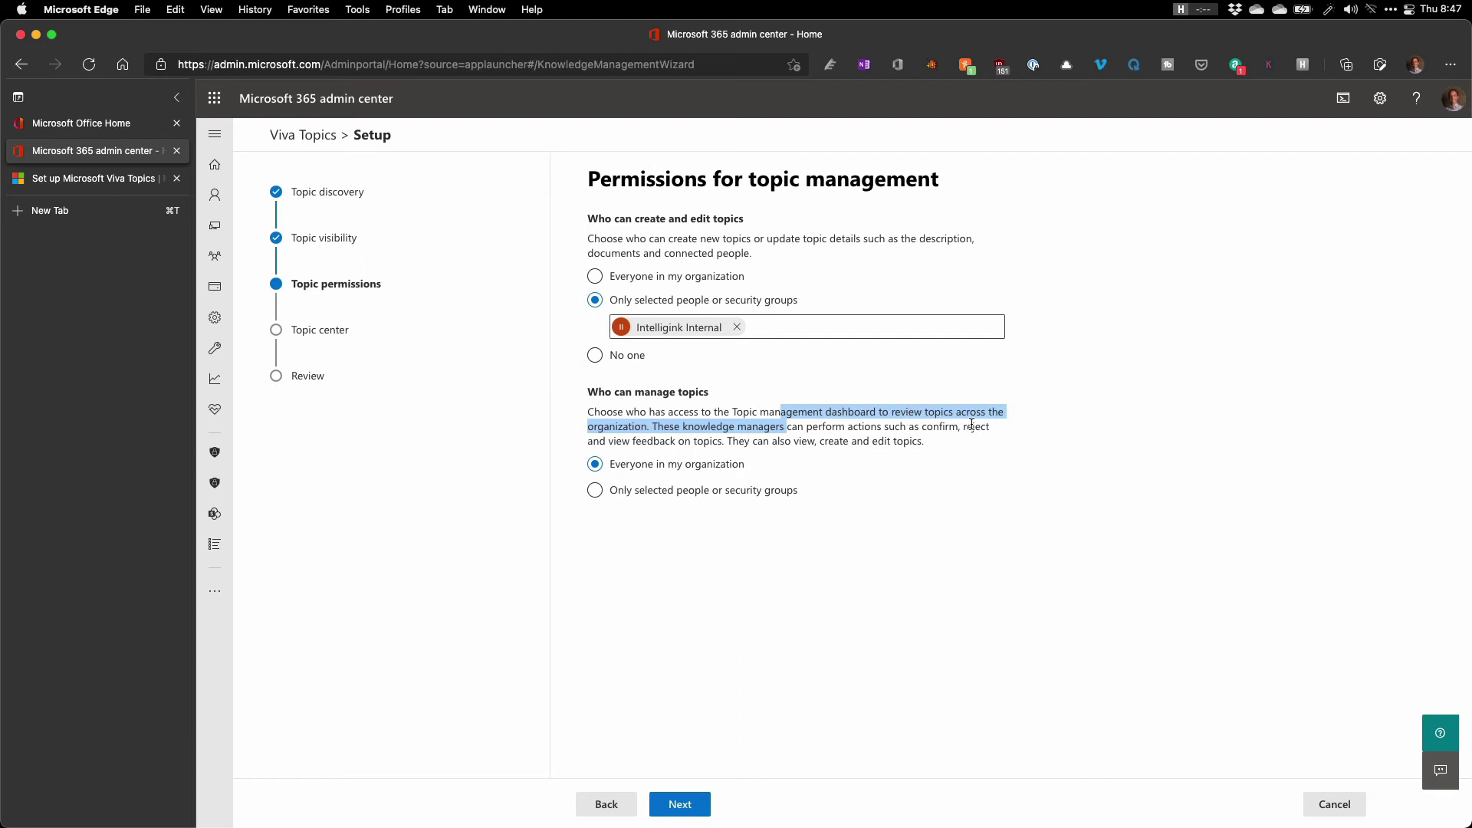
click(596, 491)
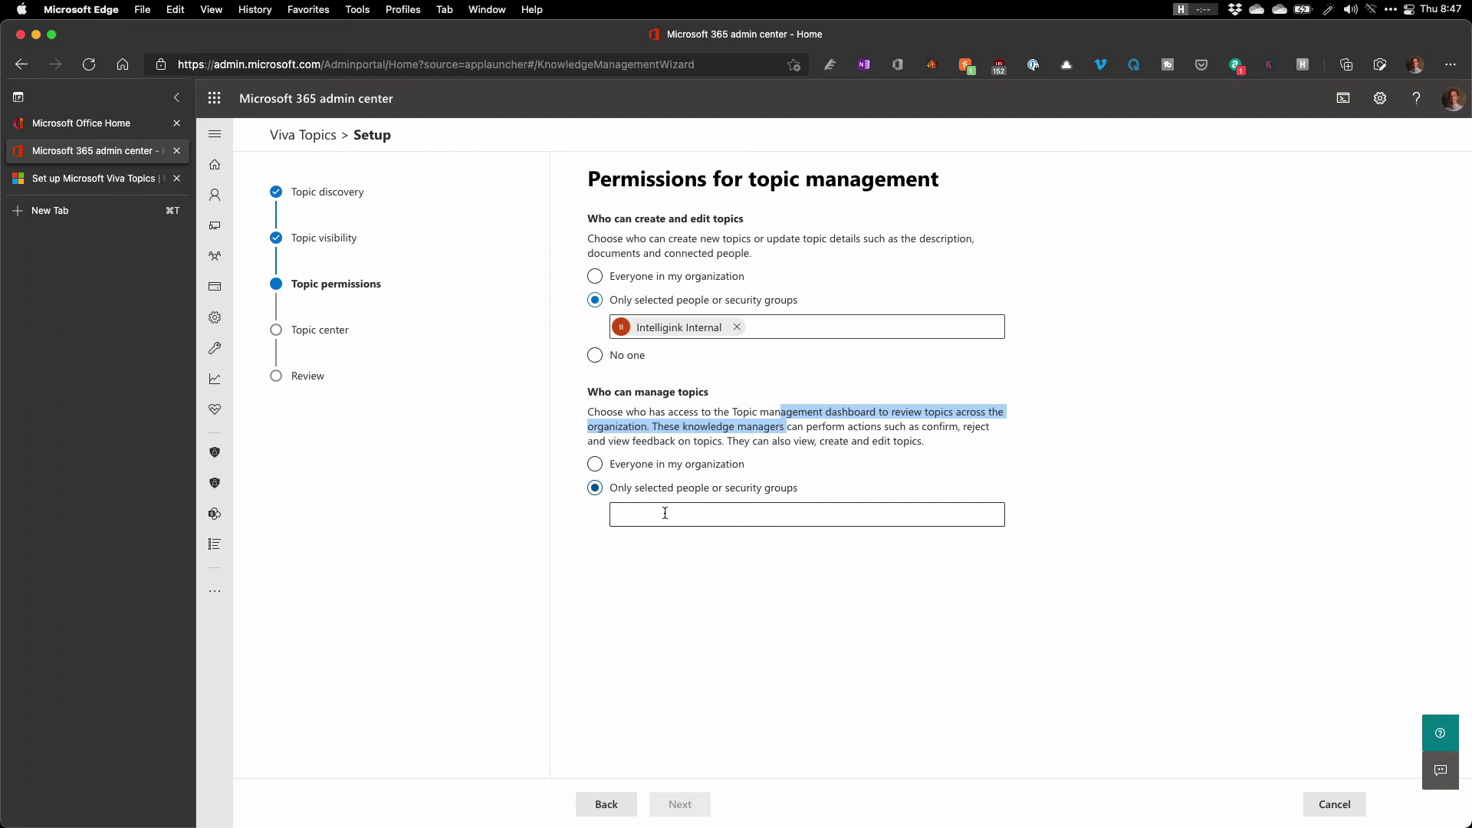
click(663, 514)
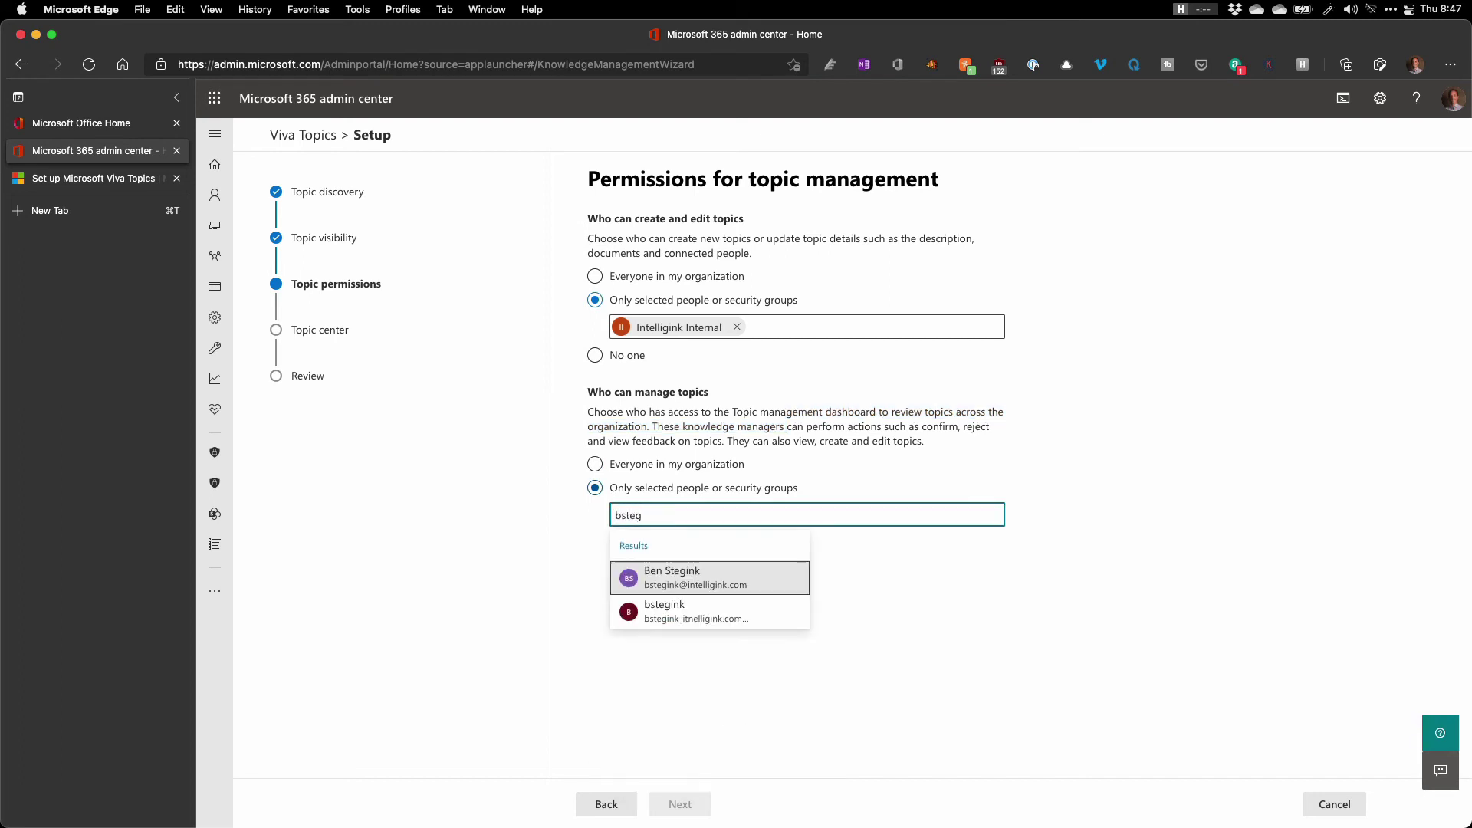
click(664, 578)
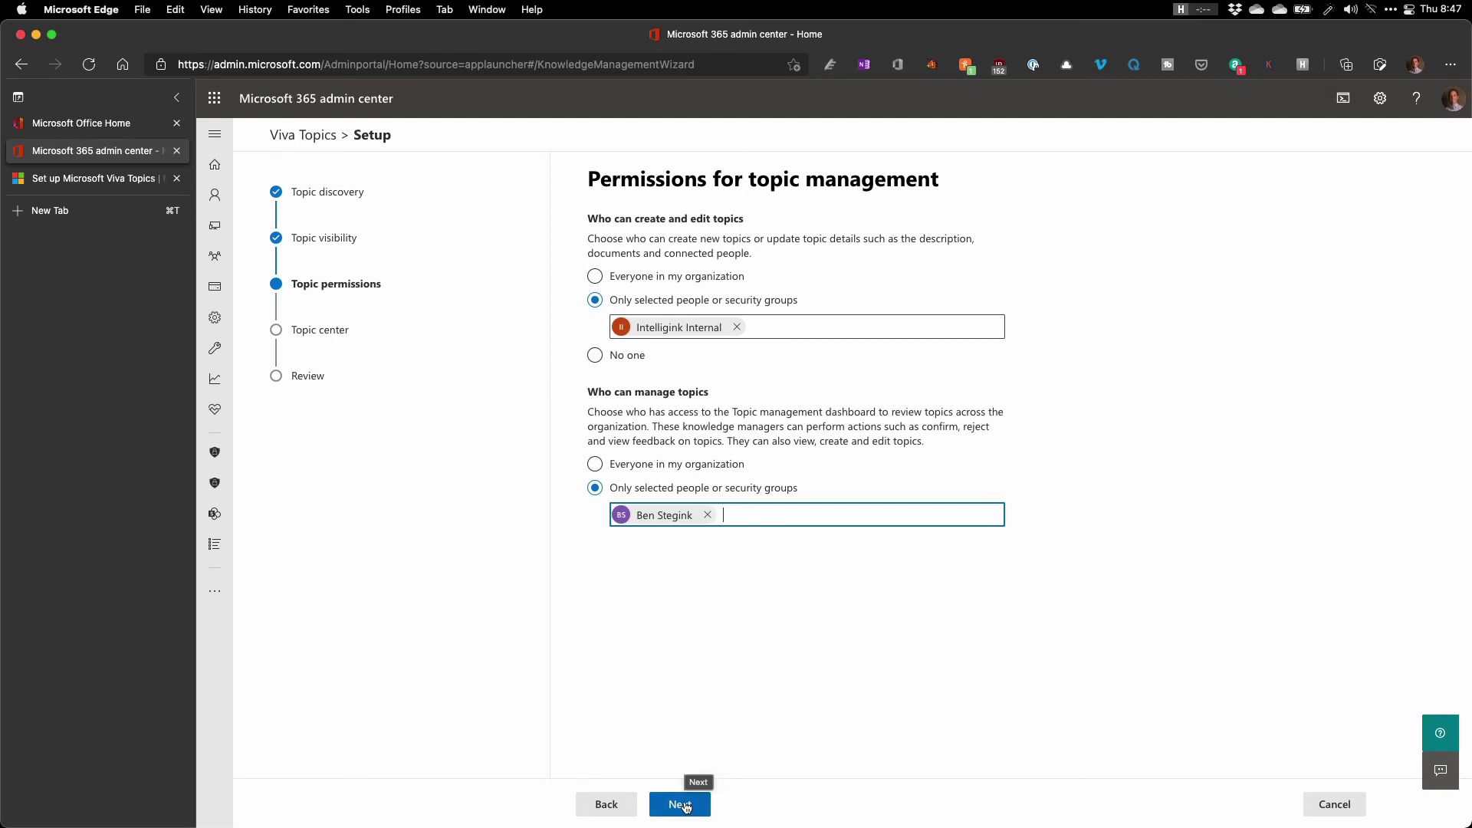
click(686, 807)
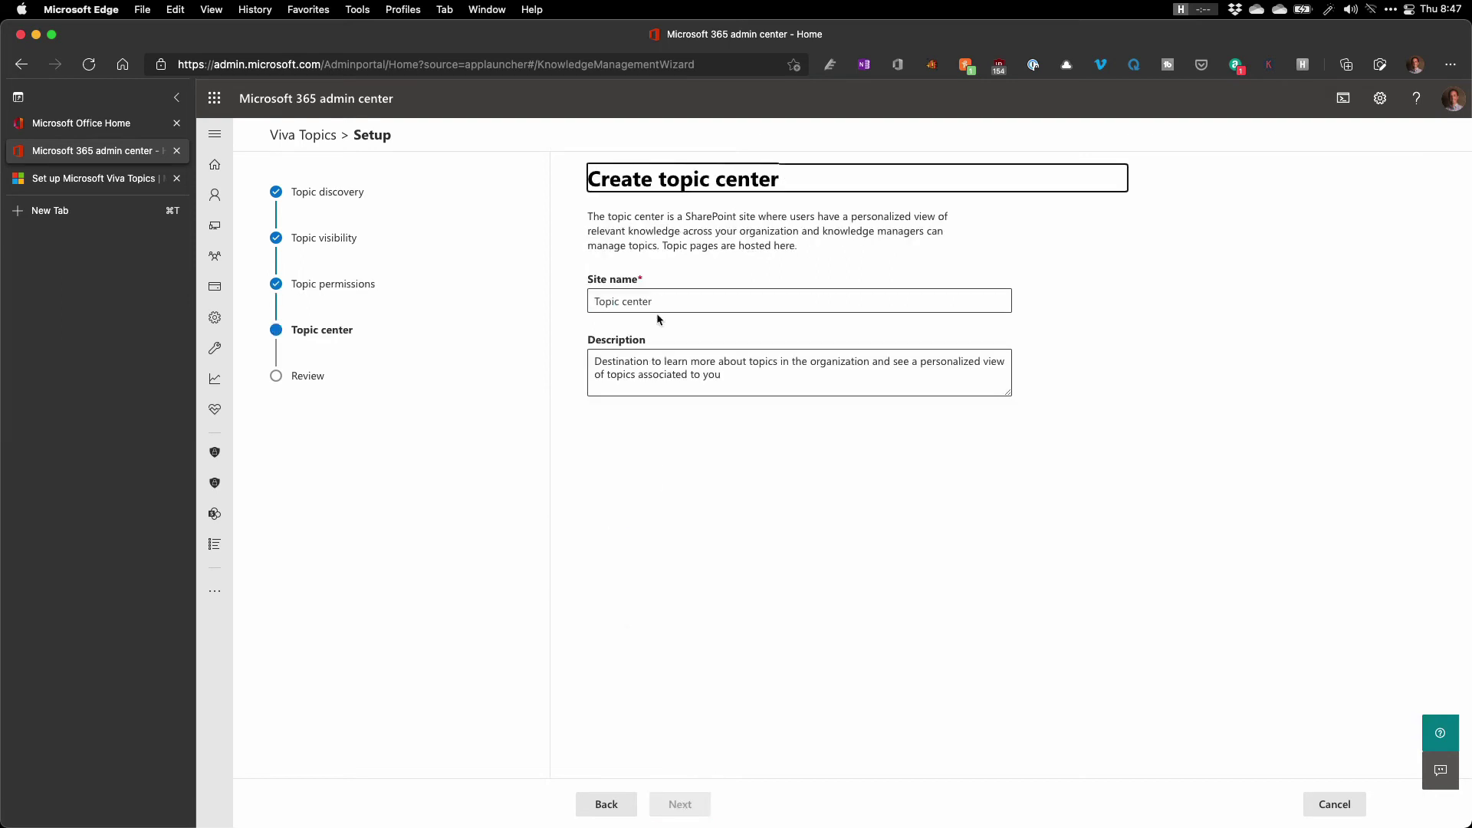
Step: Name the topic center site Microsoft Viva Topics, check its address, and activate Viva Topics
click(646, 303)
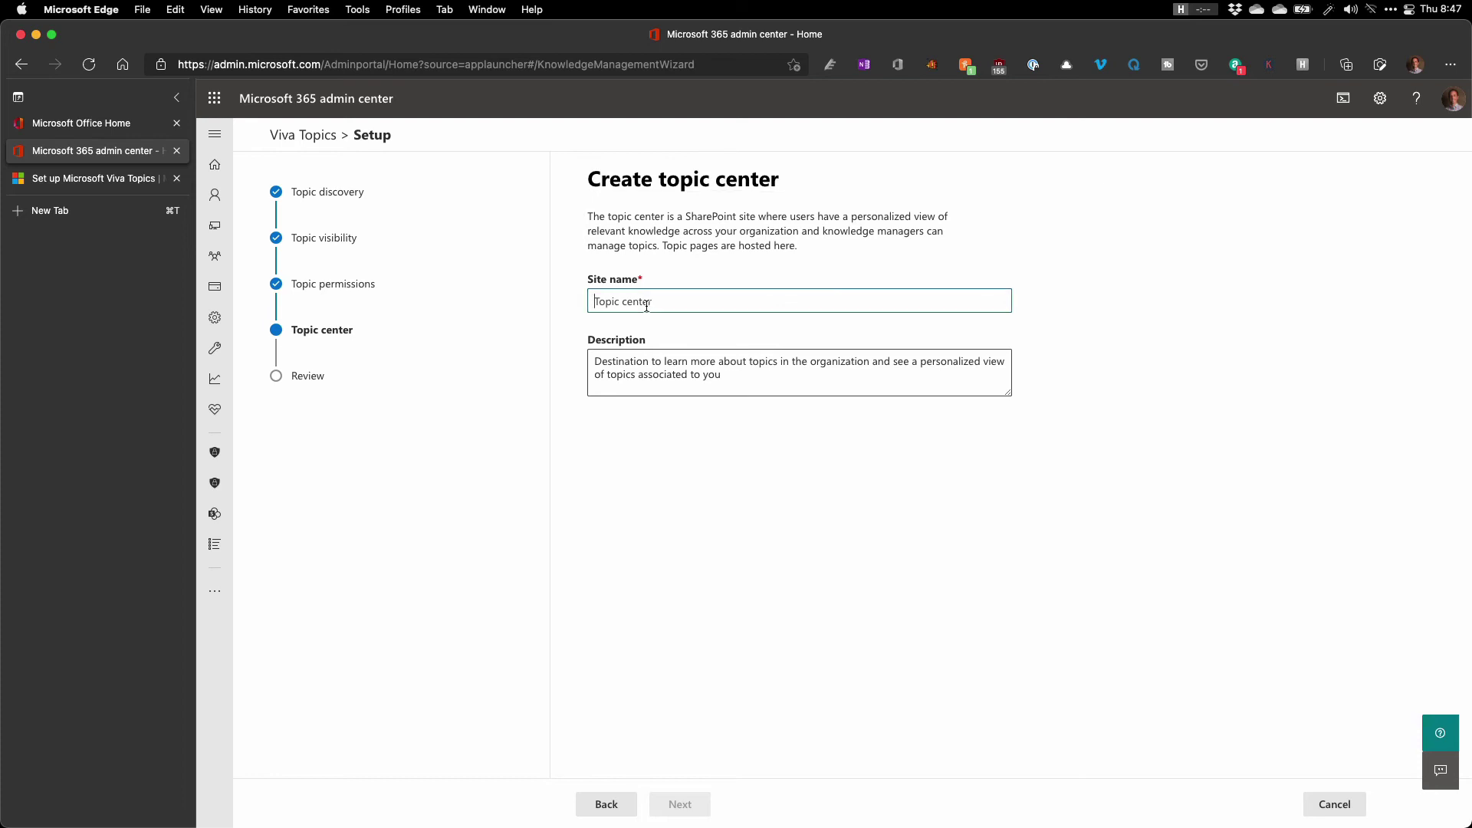
text(MI)
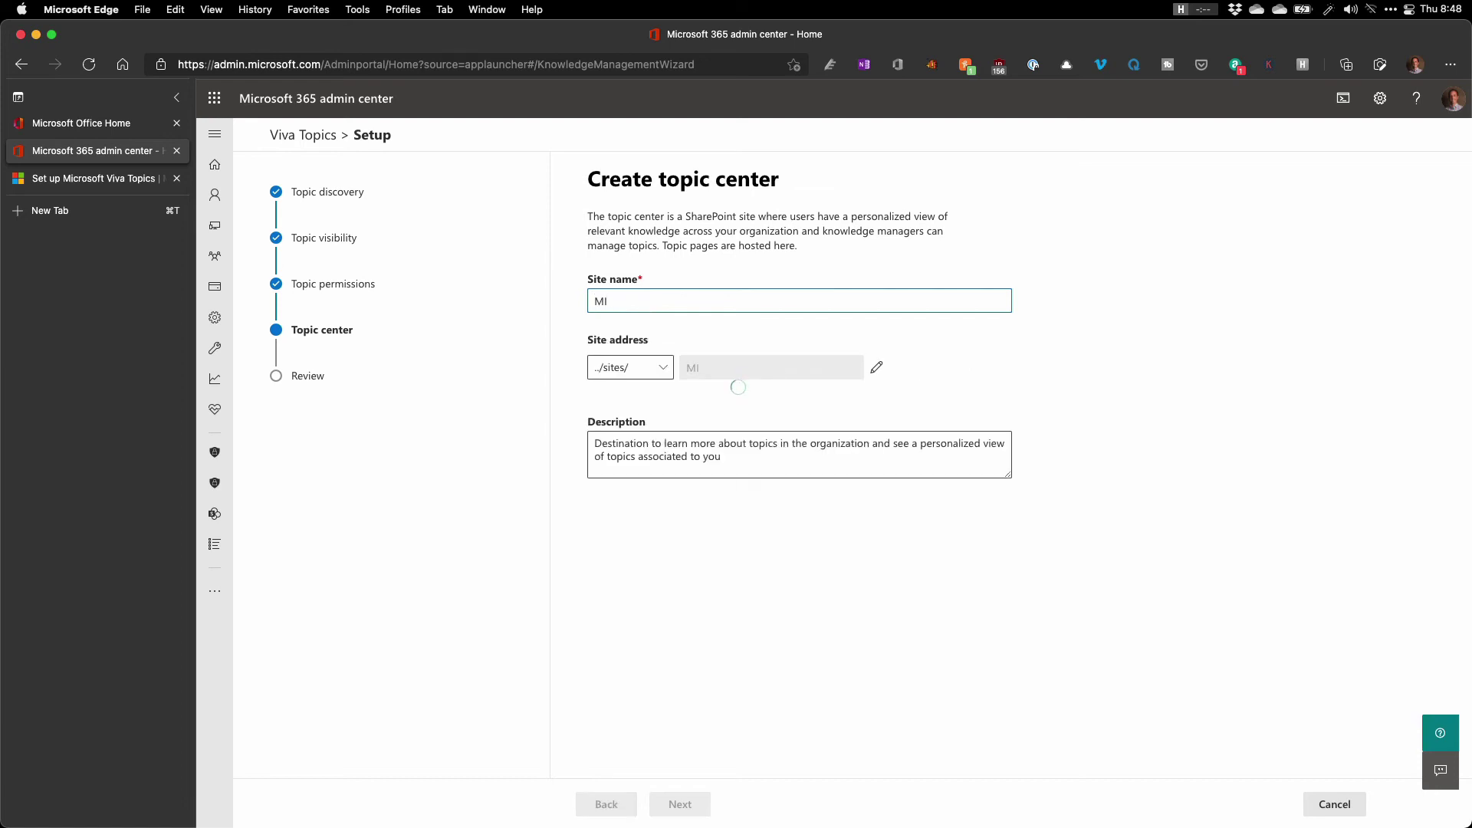
text(c)
text(rosoft)
text( Via Topcs)
text(ics)
click(647, 368)
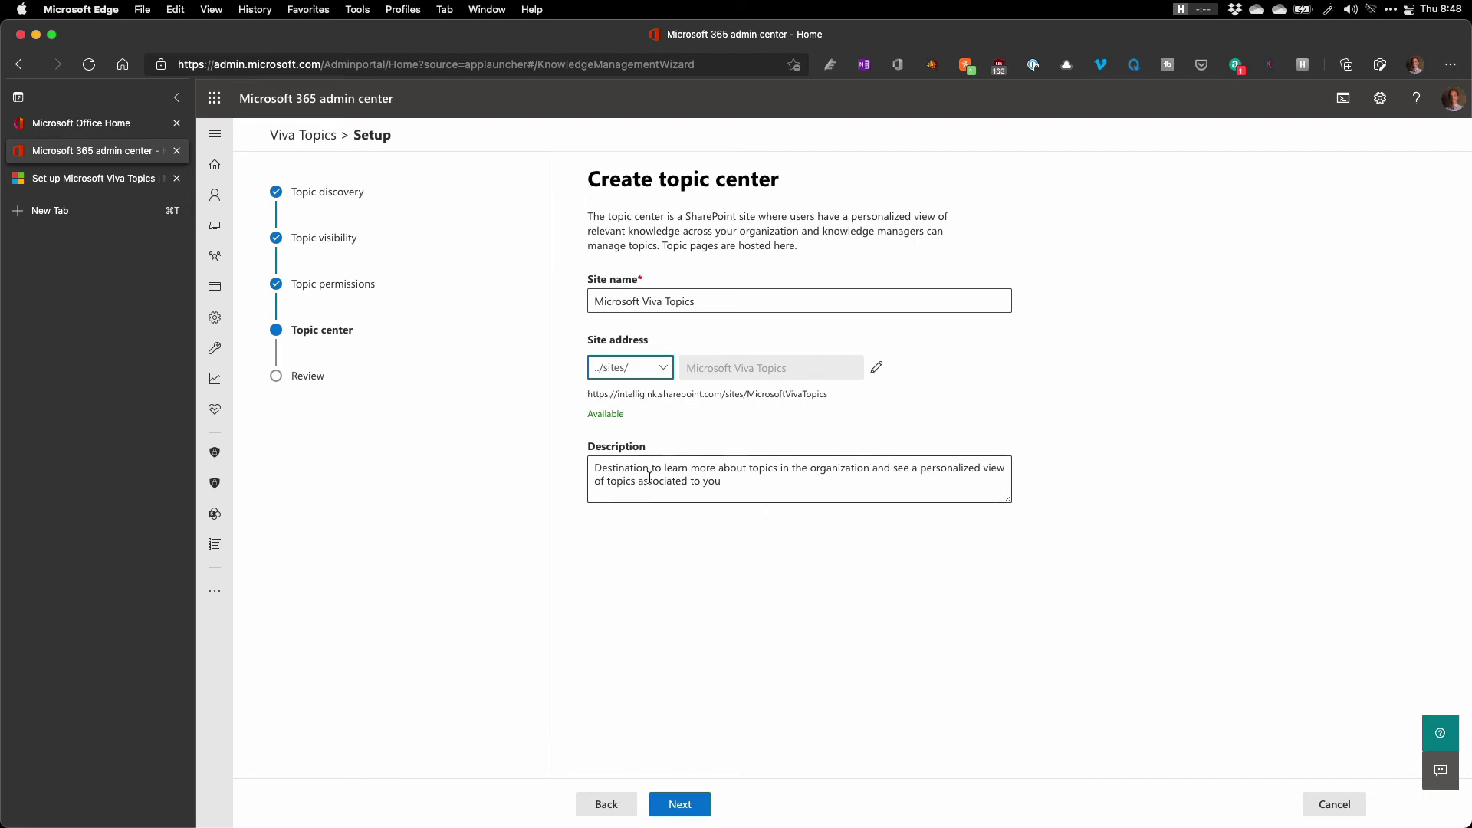
click(682, 799)
scroll(723, 315, down, 1)
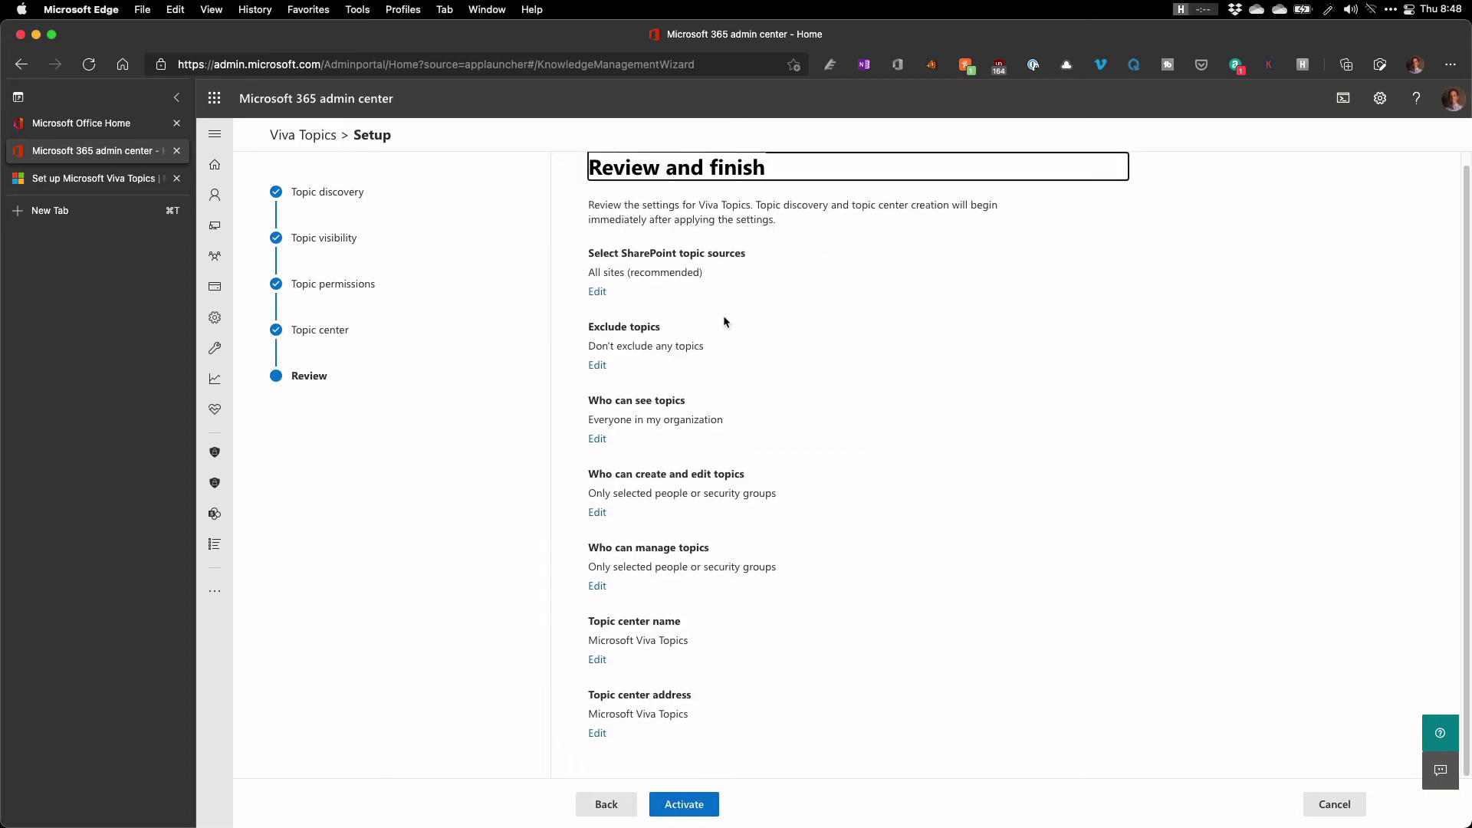
click(694, 803)
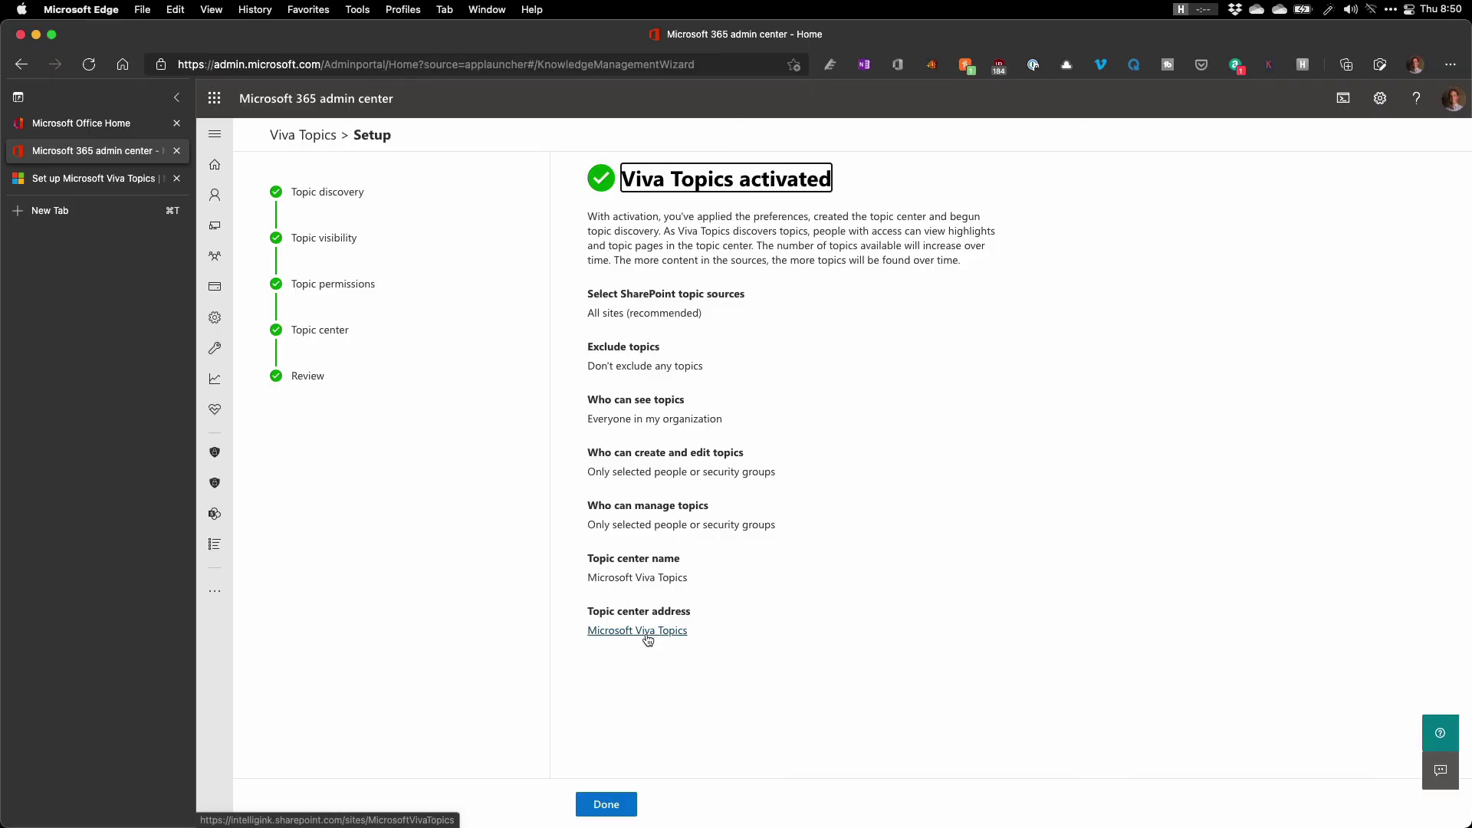
Step: Open the newly created Viva Topics topic center site in a new browser tab
click(648, 639)
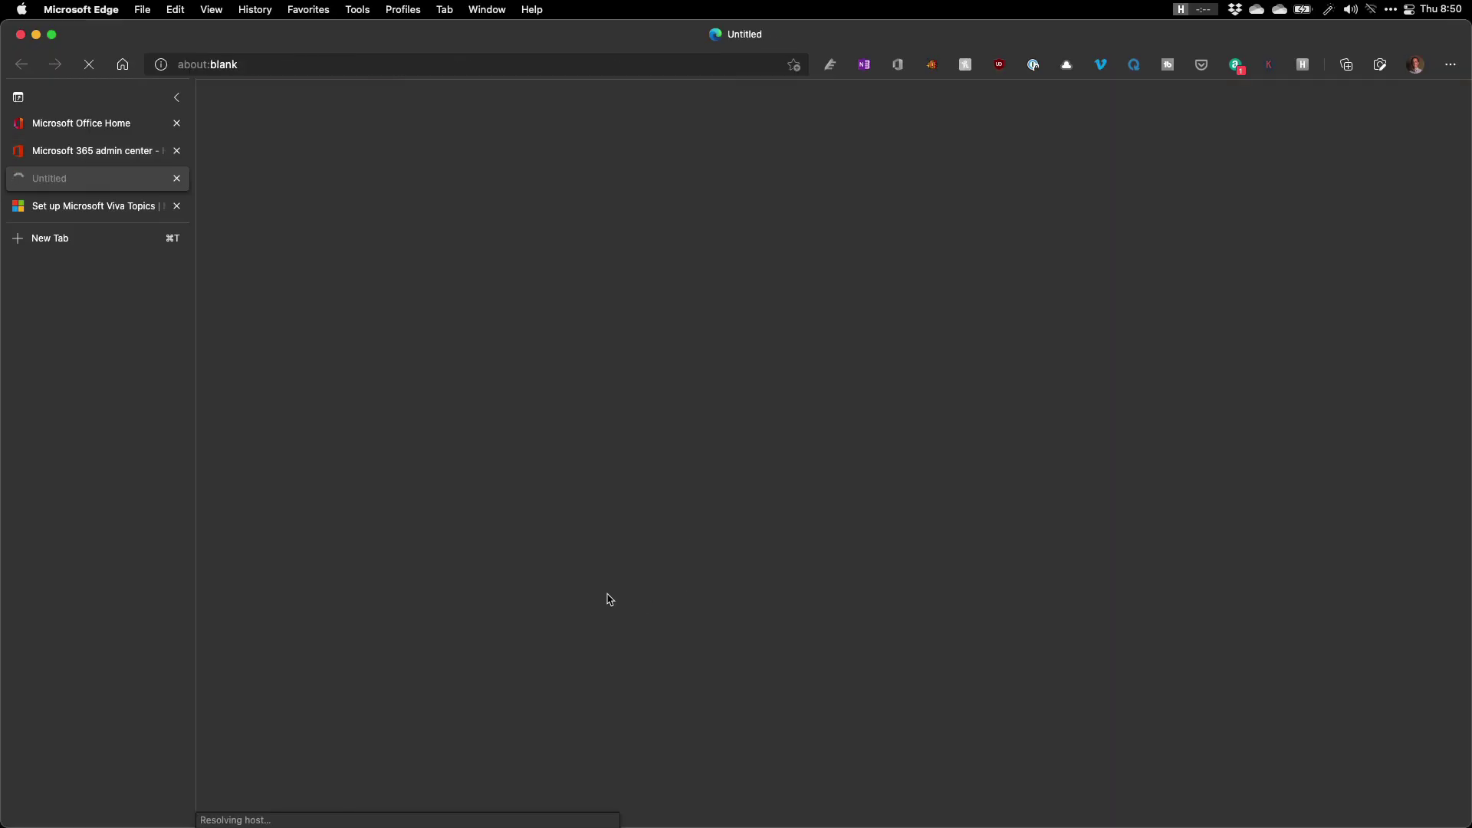